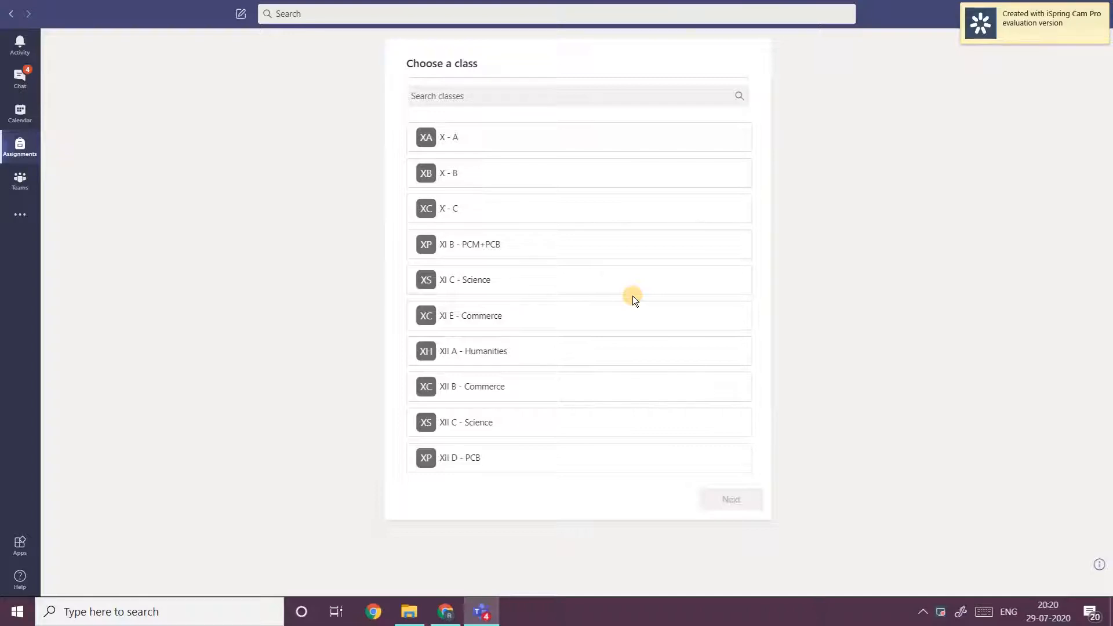
Choose the class XII C - Science in Assignments and create a new assignment for it
click(462, 280)
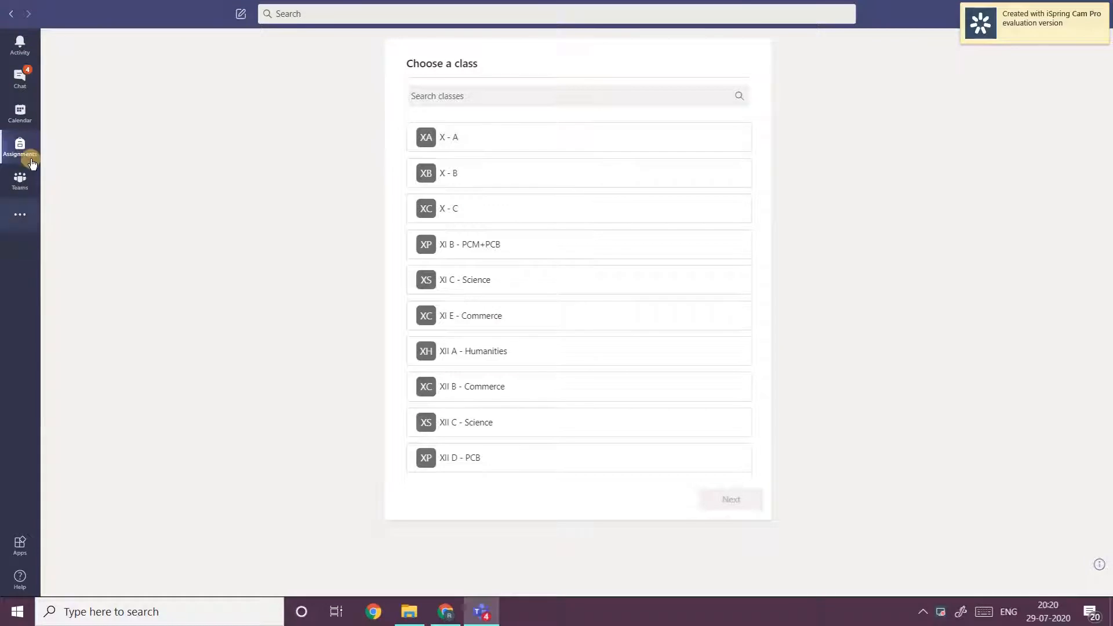
click(16, 147)
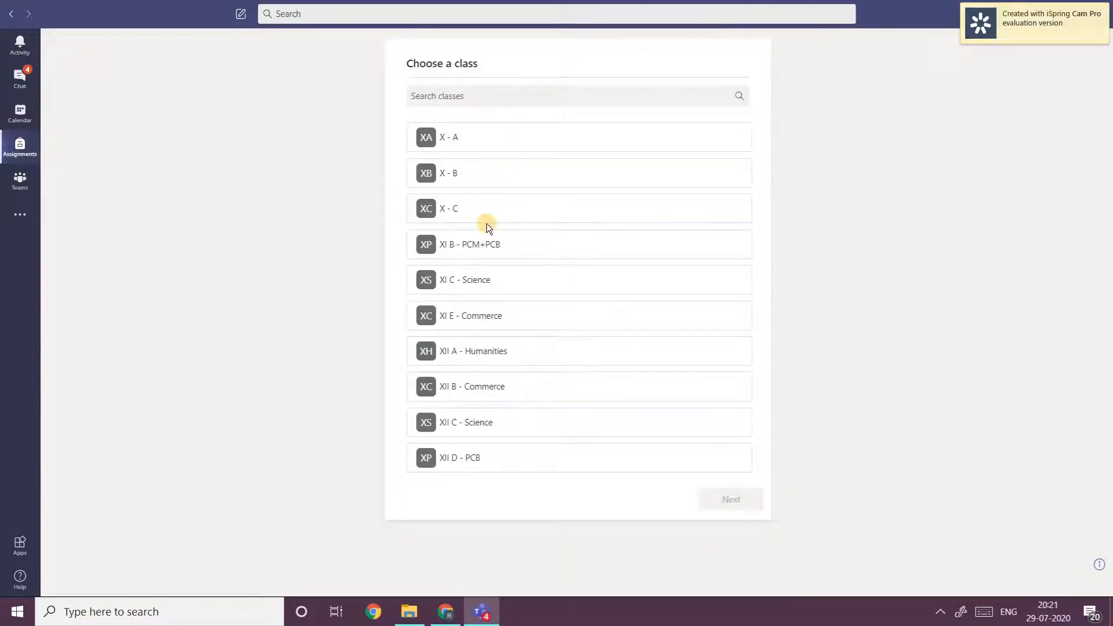
click(484, 422)
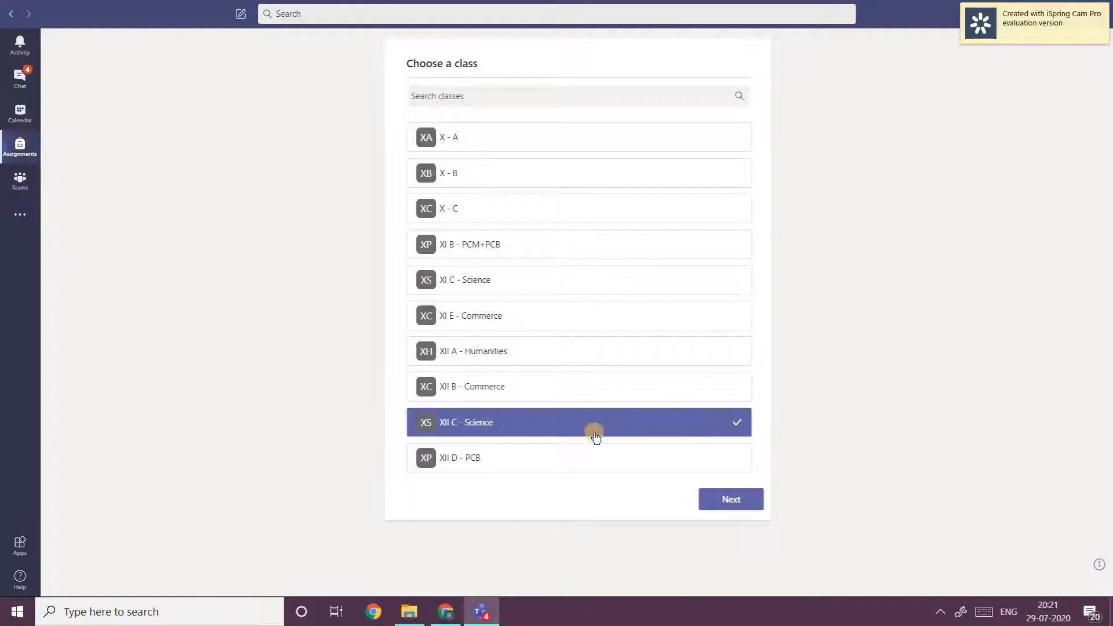
click(733, 502)
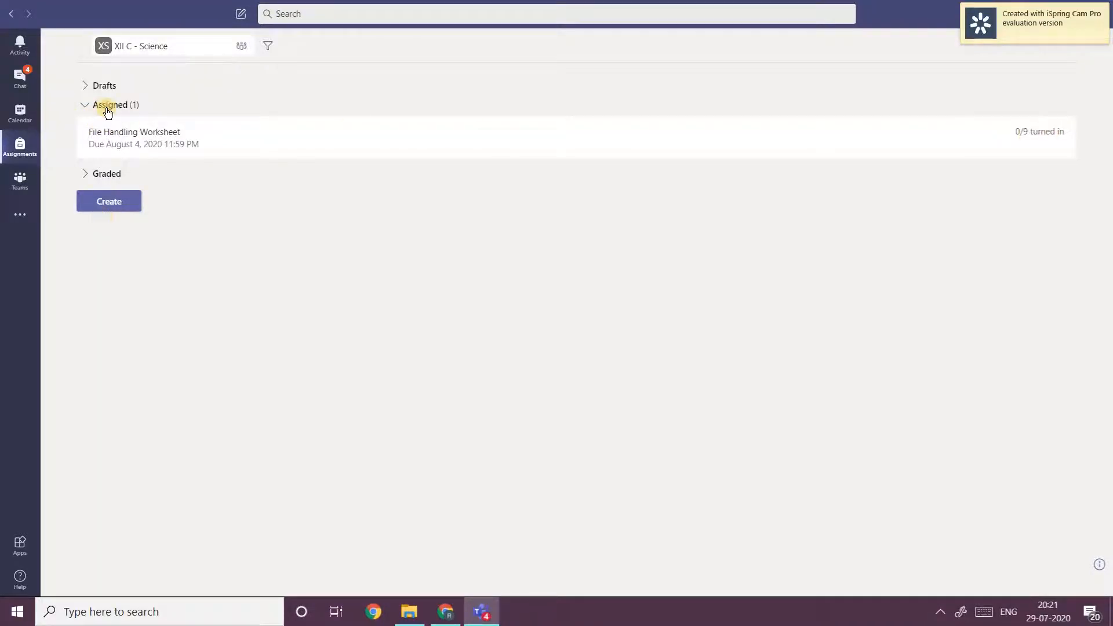
click(104, 210)
click(127, 133)
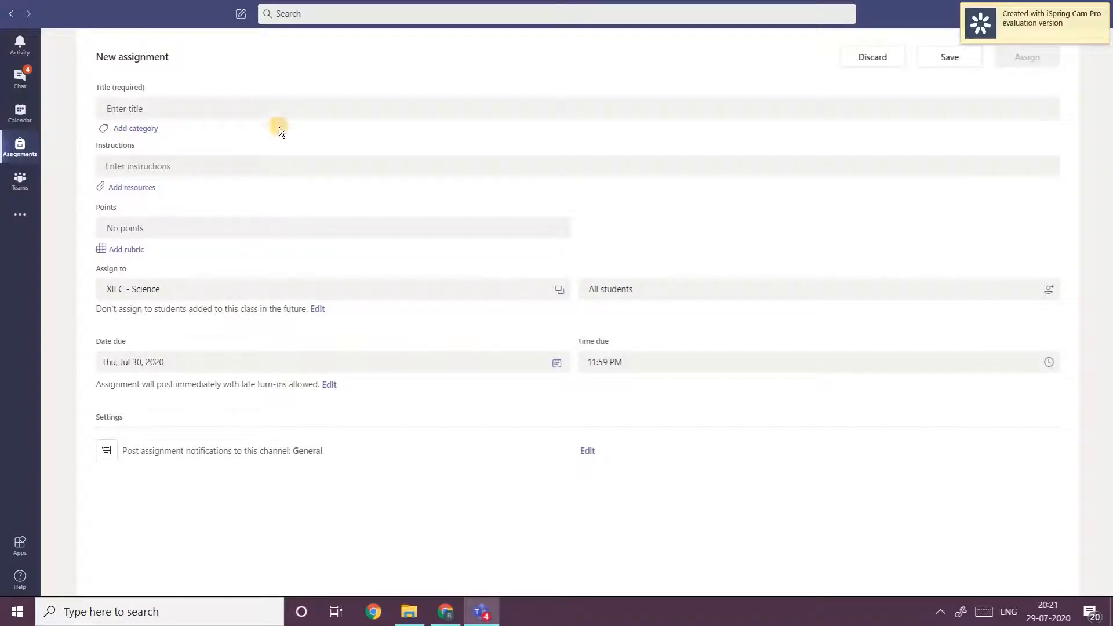
Title the new assignment "Chapter nme" and enter the instructions "to be done in the note book"
click(281, 109)
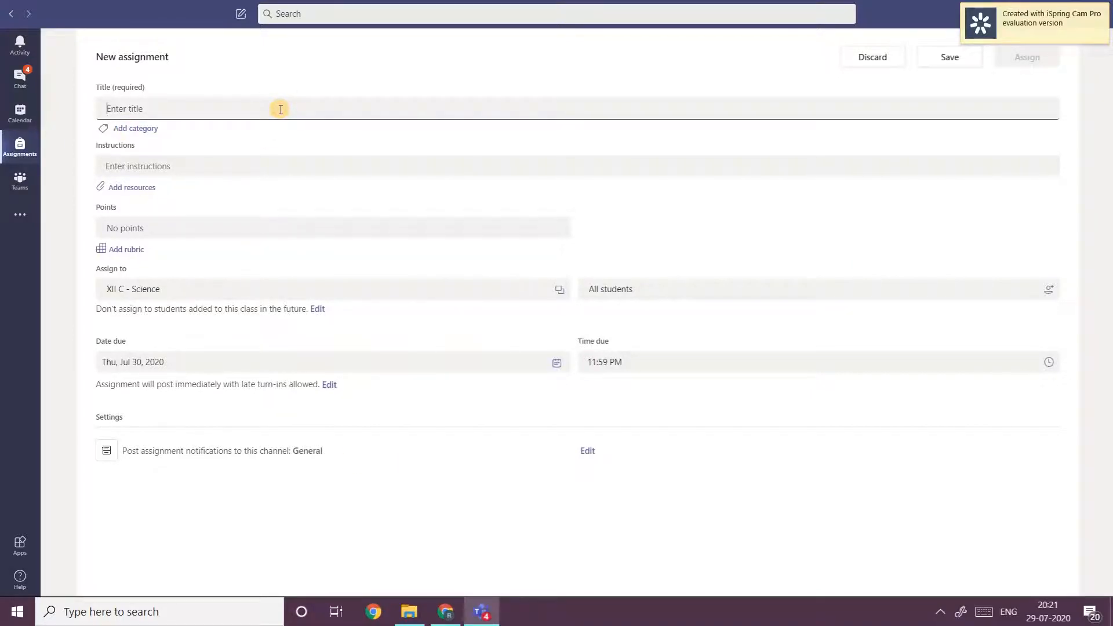
text(Chapter n)
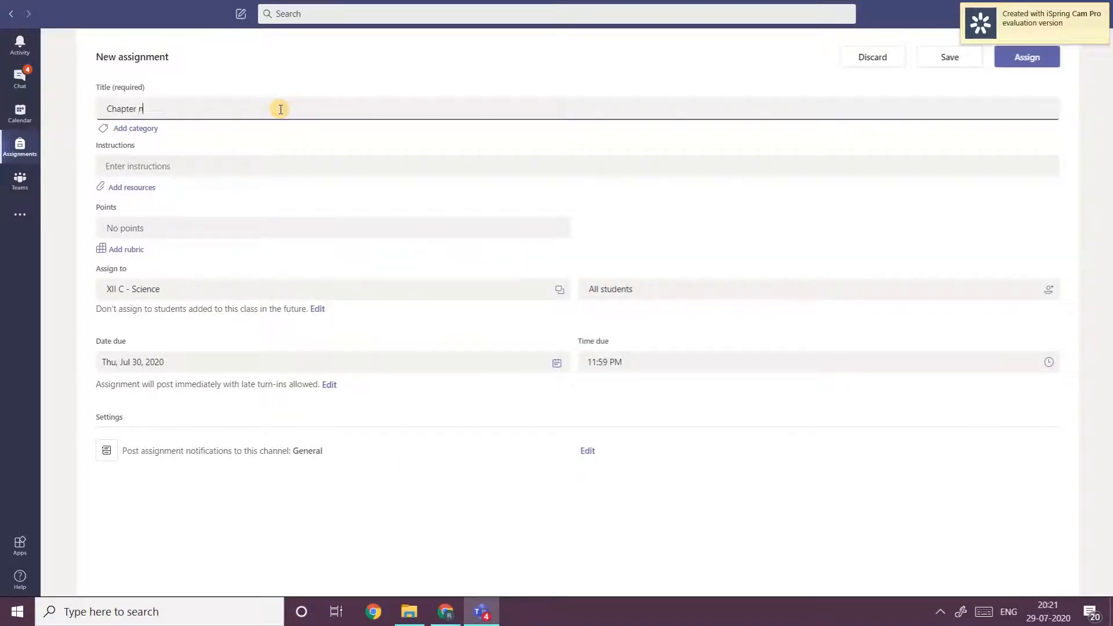
text(me)
click(313, 168)
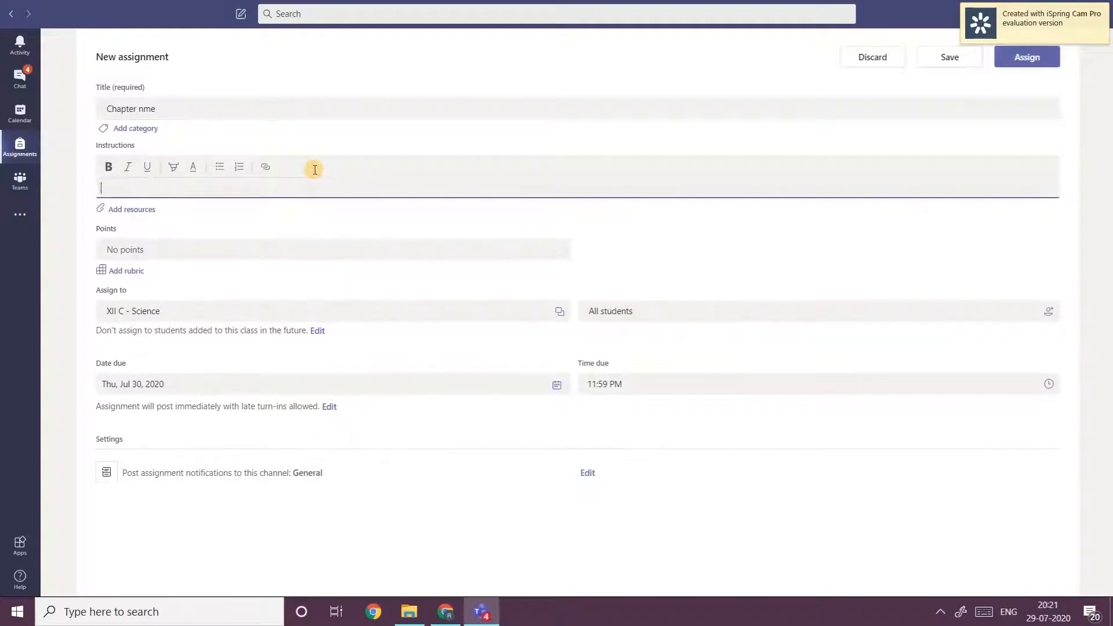
text(to be done in the nor)
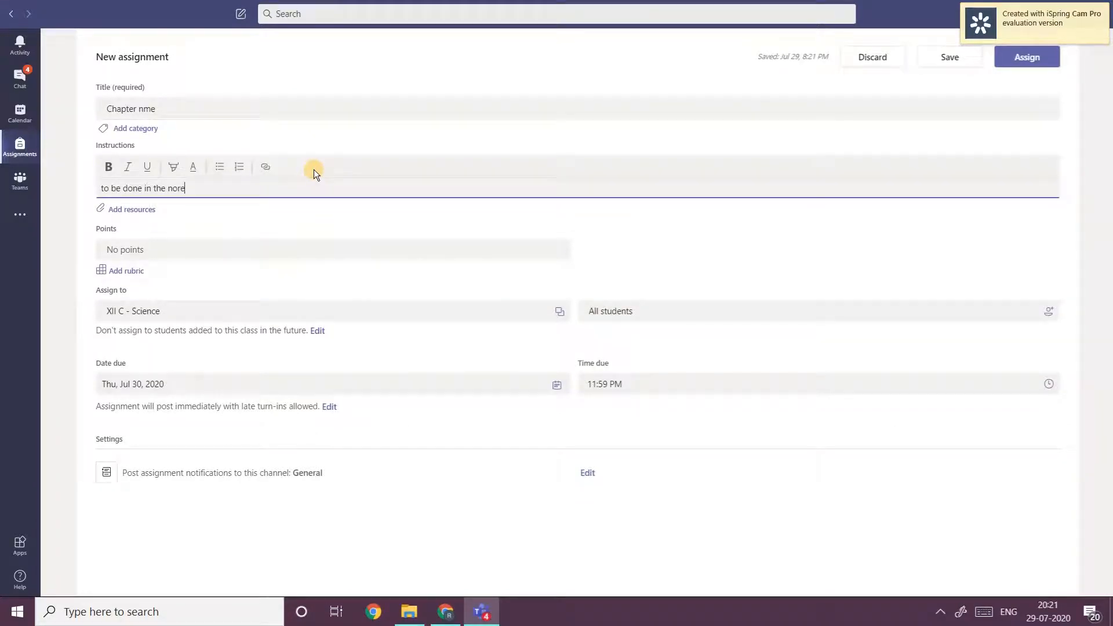
key(BackSpace)
text(te book)
Attach Compter Networks.pdf from the device's XII_IP_Python folder to the assignment as a resource
click(149, 211)
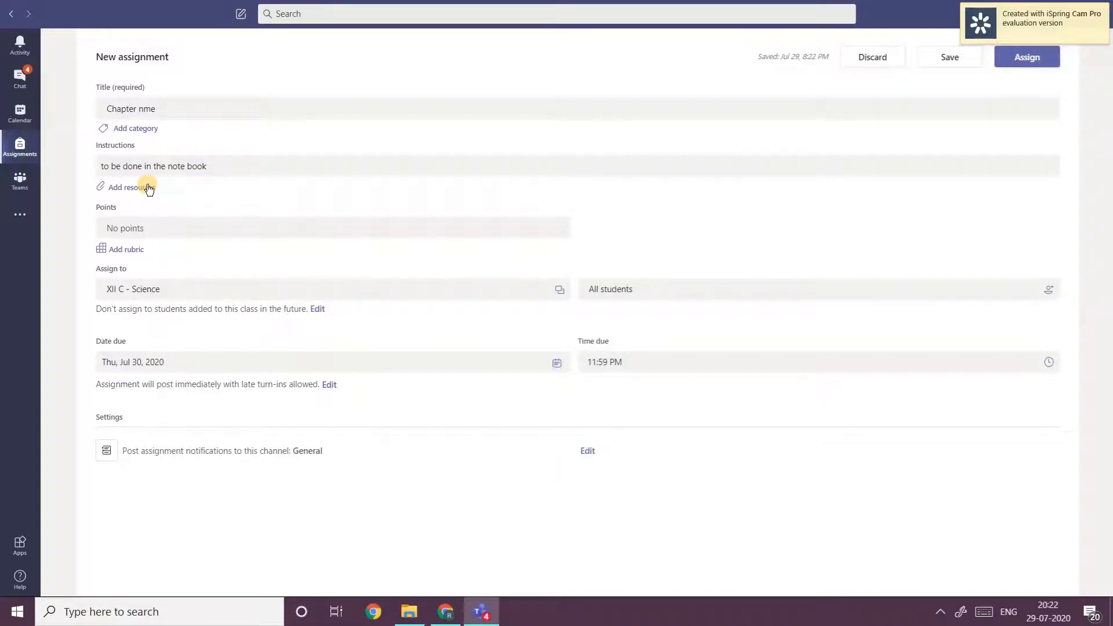
click(149, 188)
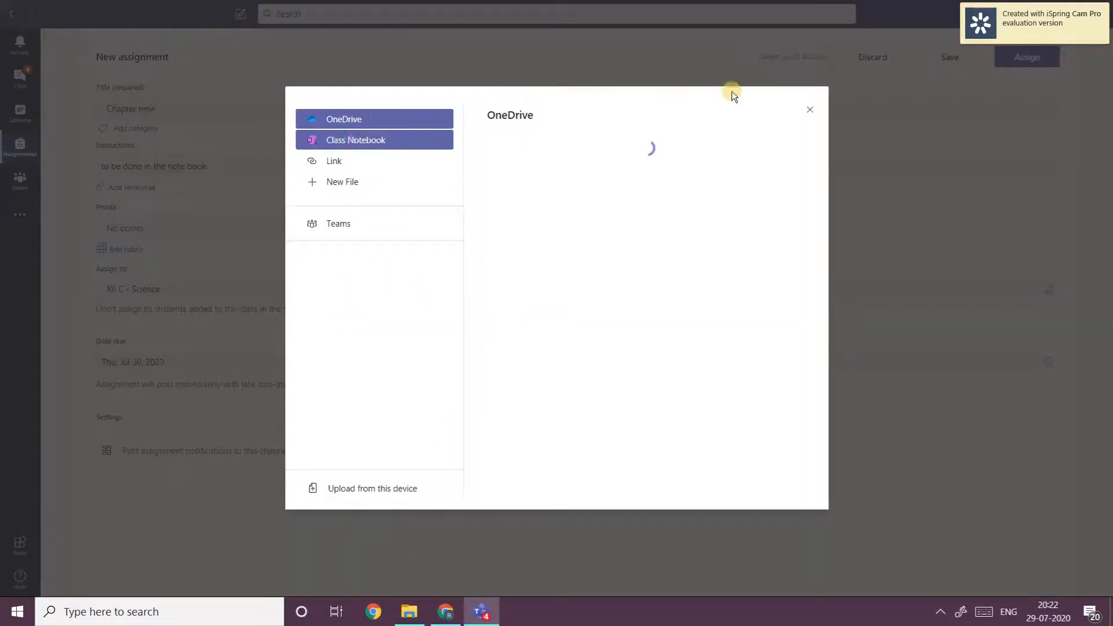
click(359, 490)
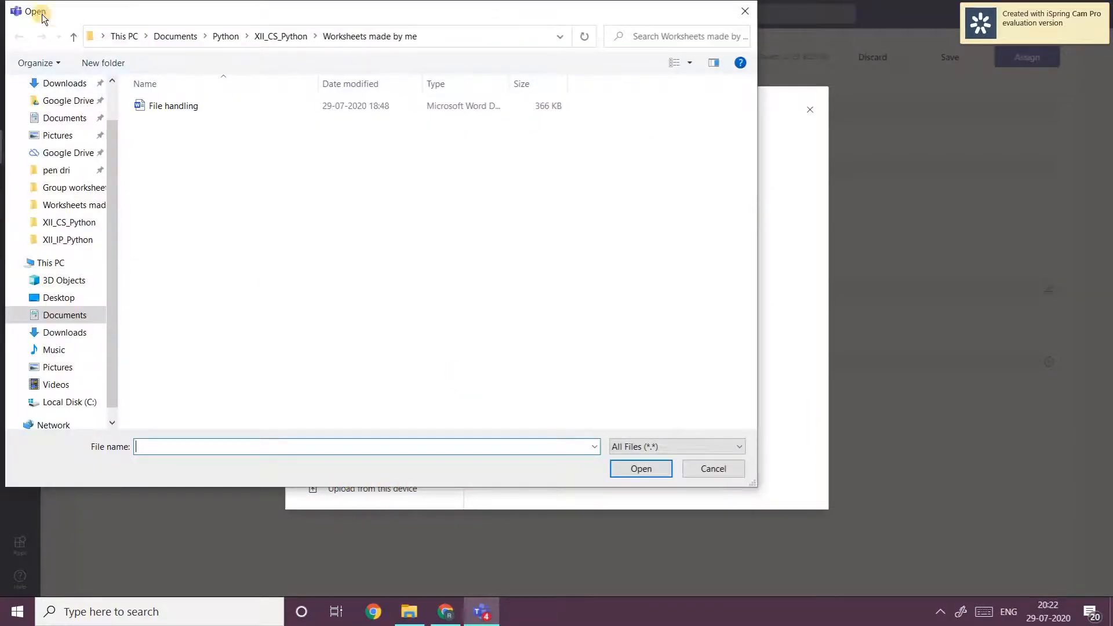
click(67, 240)
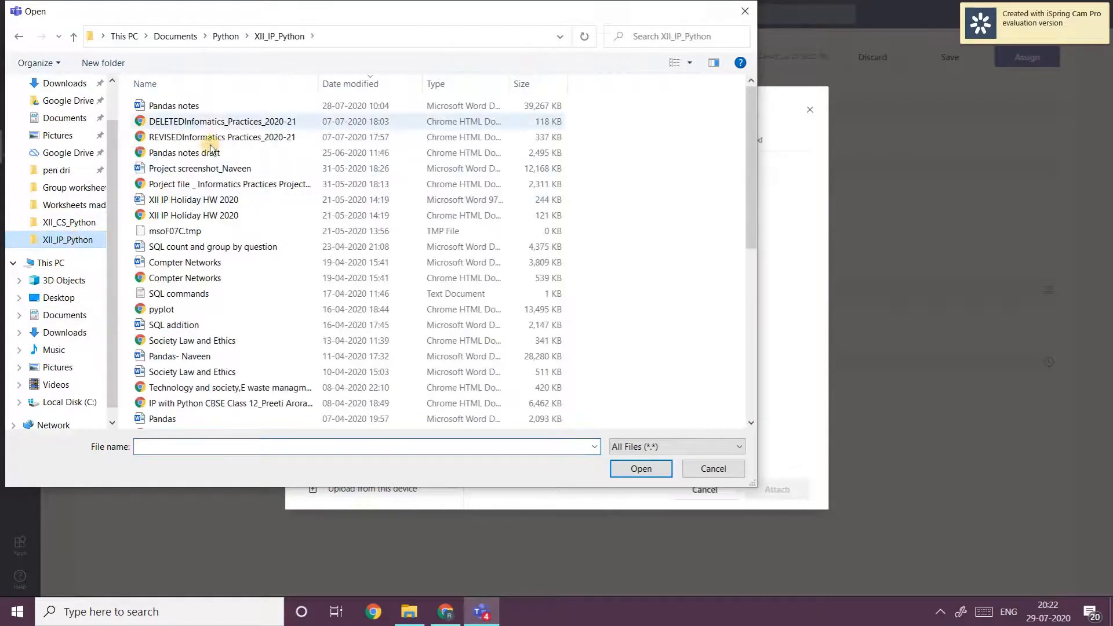
double_click(203, 279)
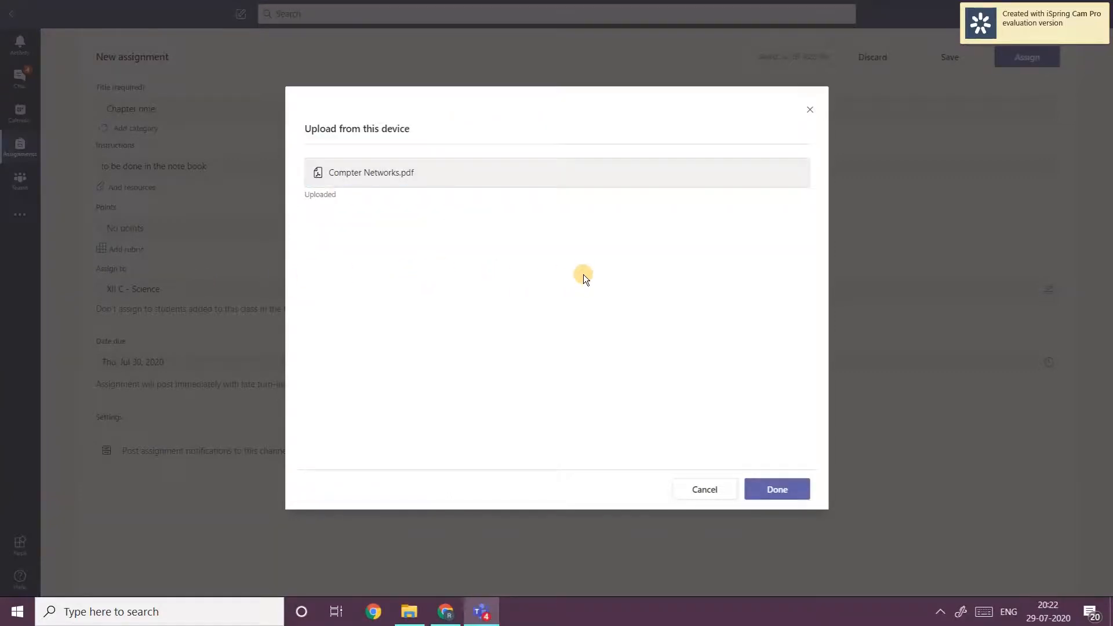
click(764, 489)
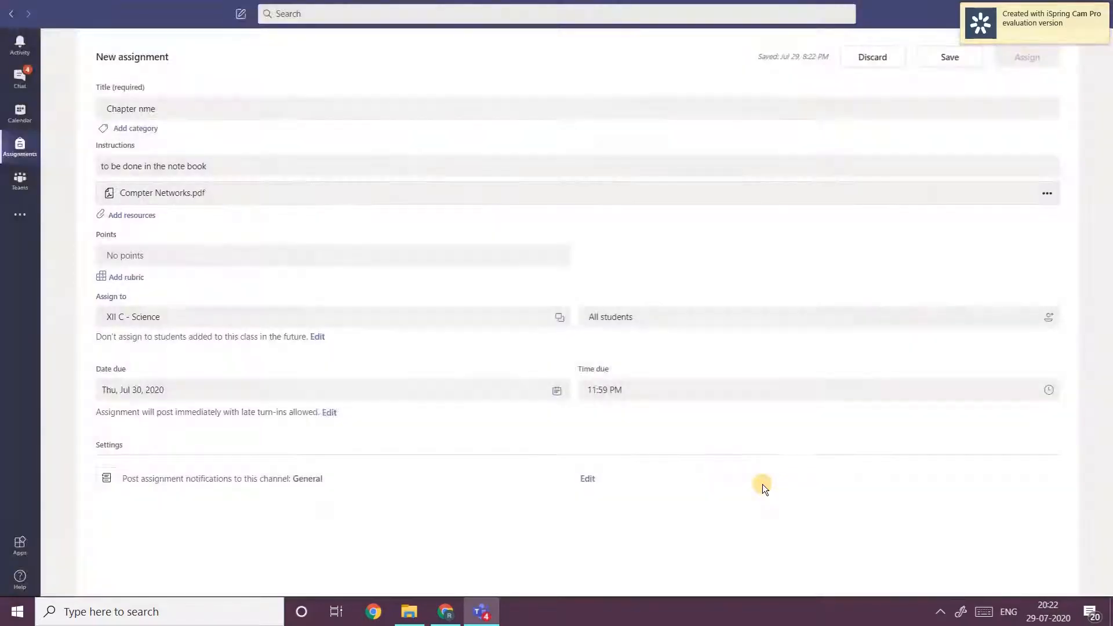
Set the assignment's points to 20 and restrict it to five individually chosen students instead of the whole class
click(145, 256)
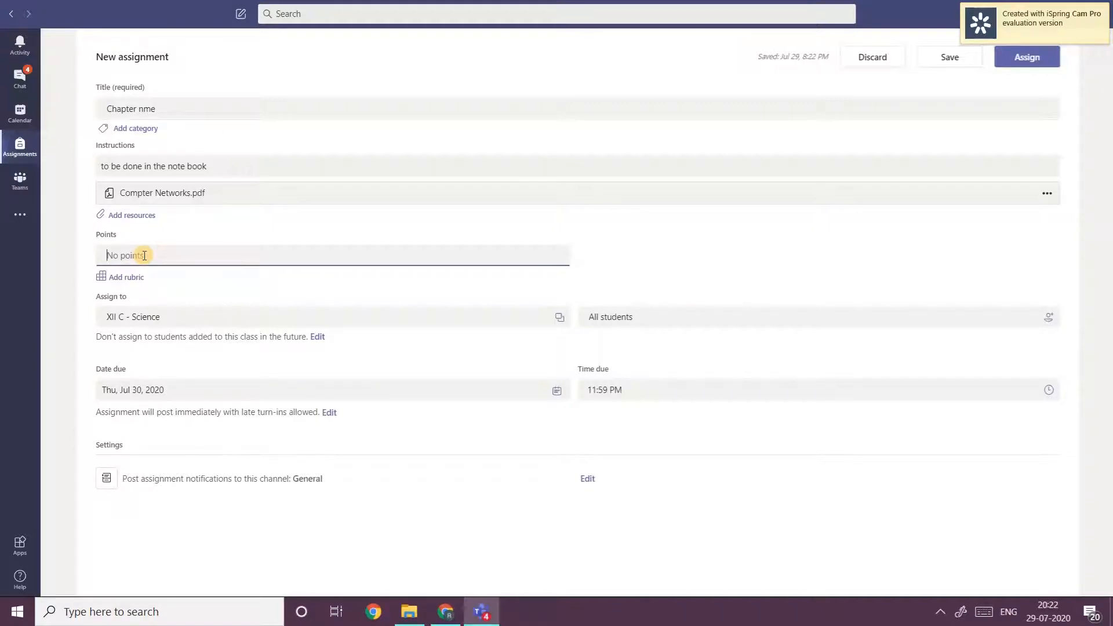
text(20)
click(605, 316)
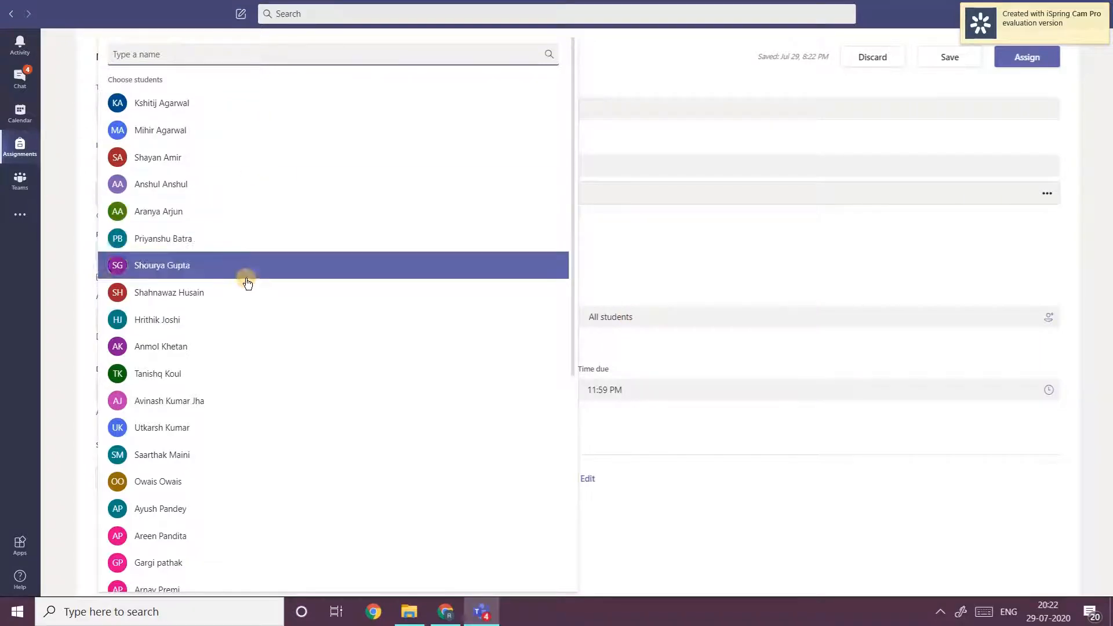
click(203, 322)
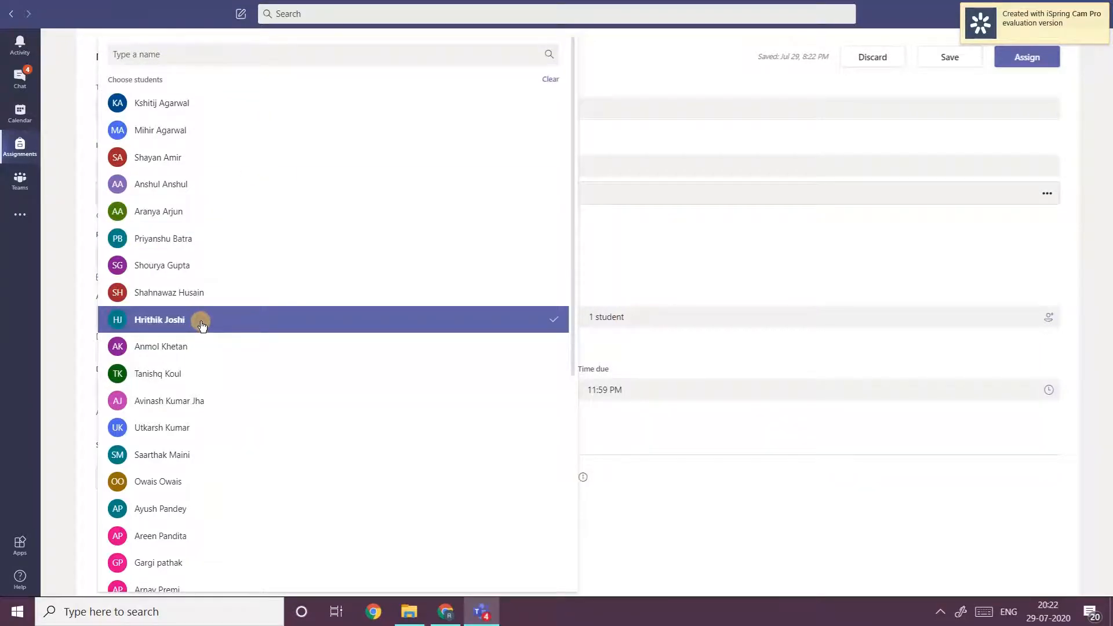
click(188, 401)
click(161, 480)
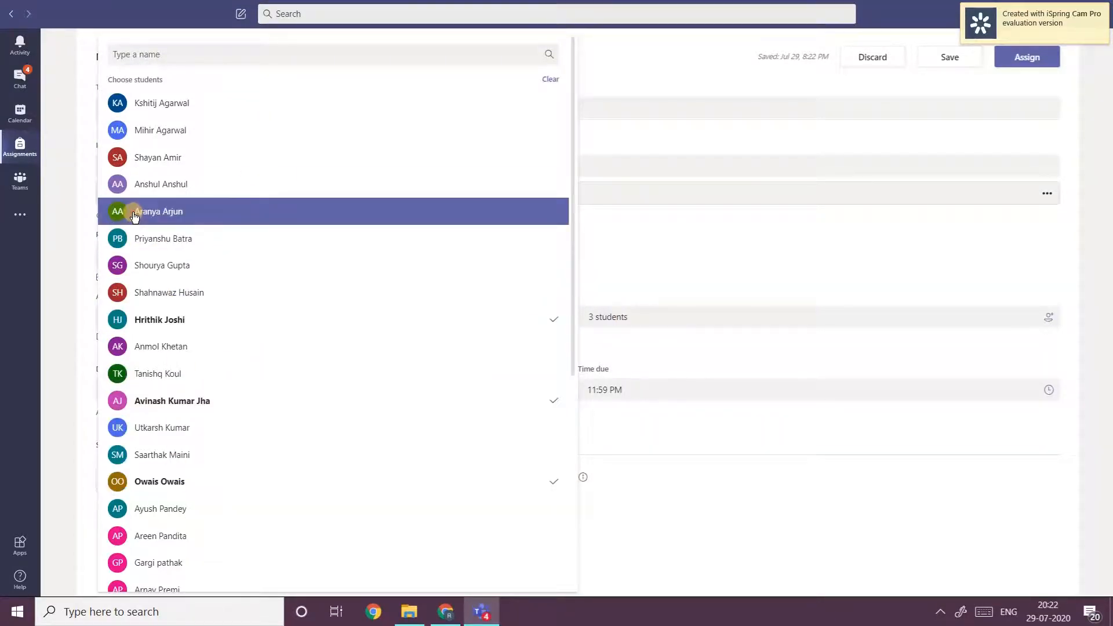
click(155, 210)
click(148, 130)
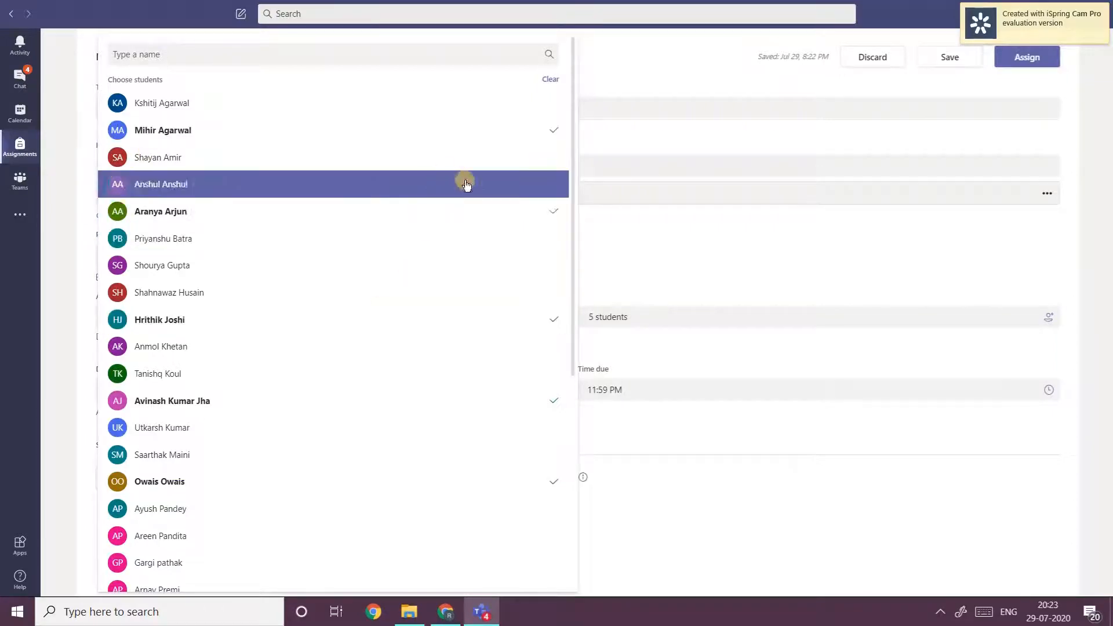
click(596, 329)
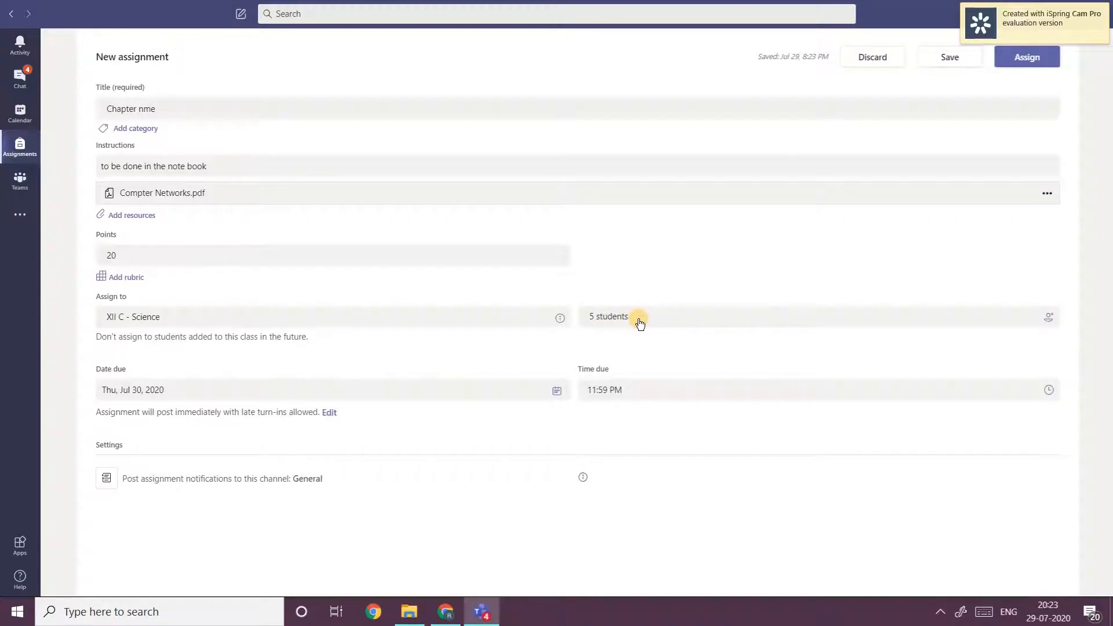
Set the due date to August 4, 2020 and assign the work to the students
click(256, 395)
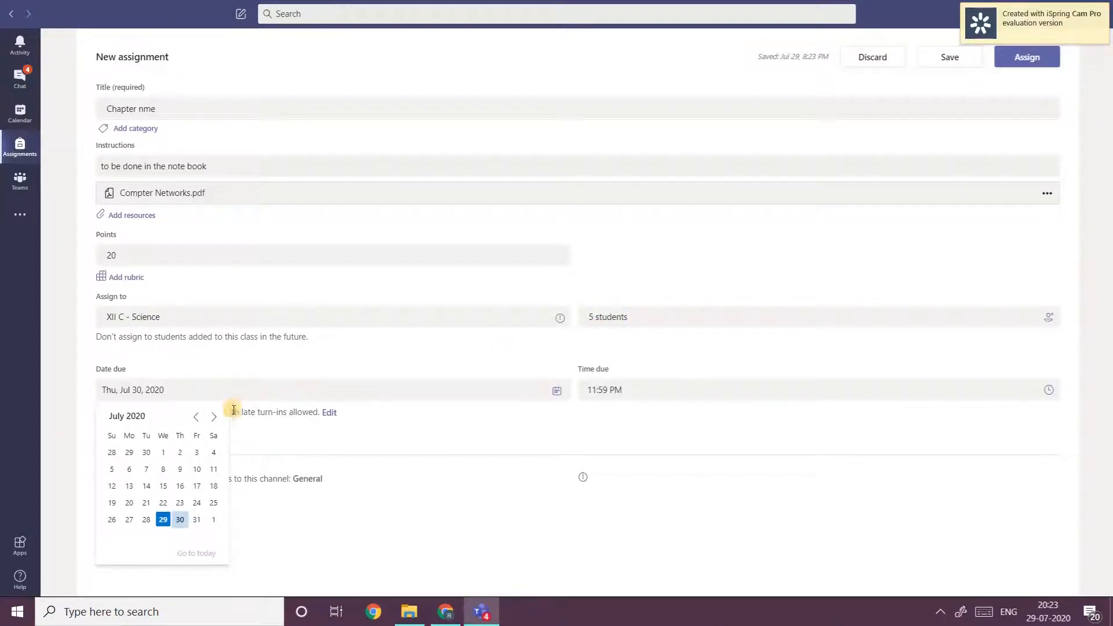
click(213, 419)
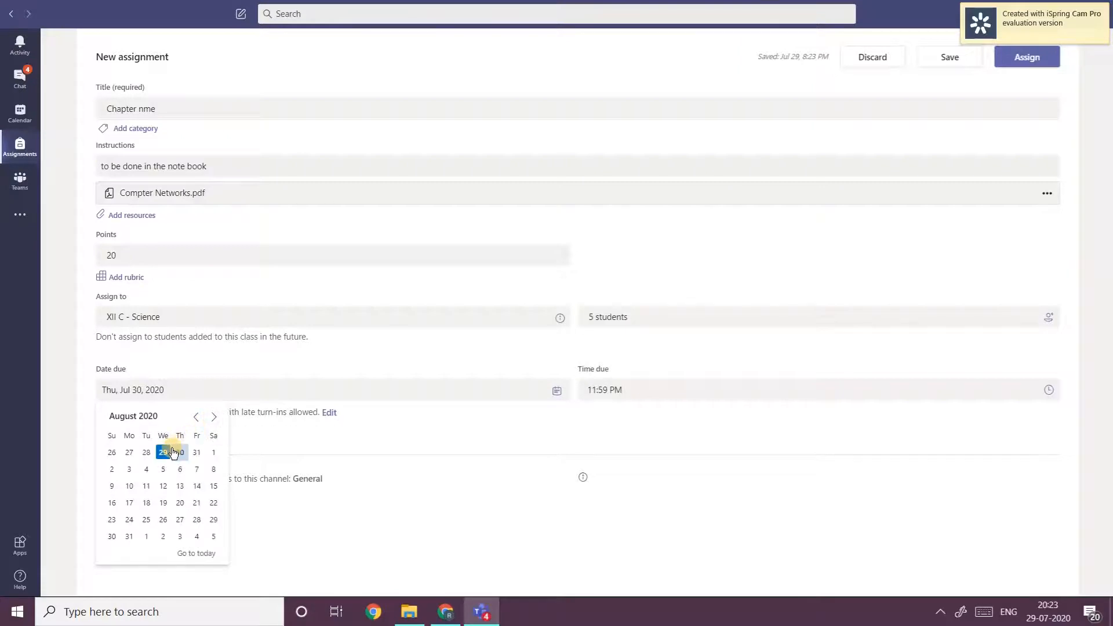
click(146, 469)
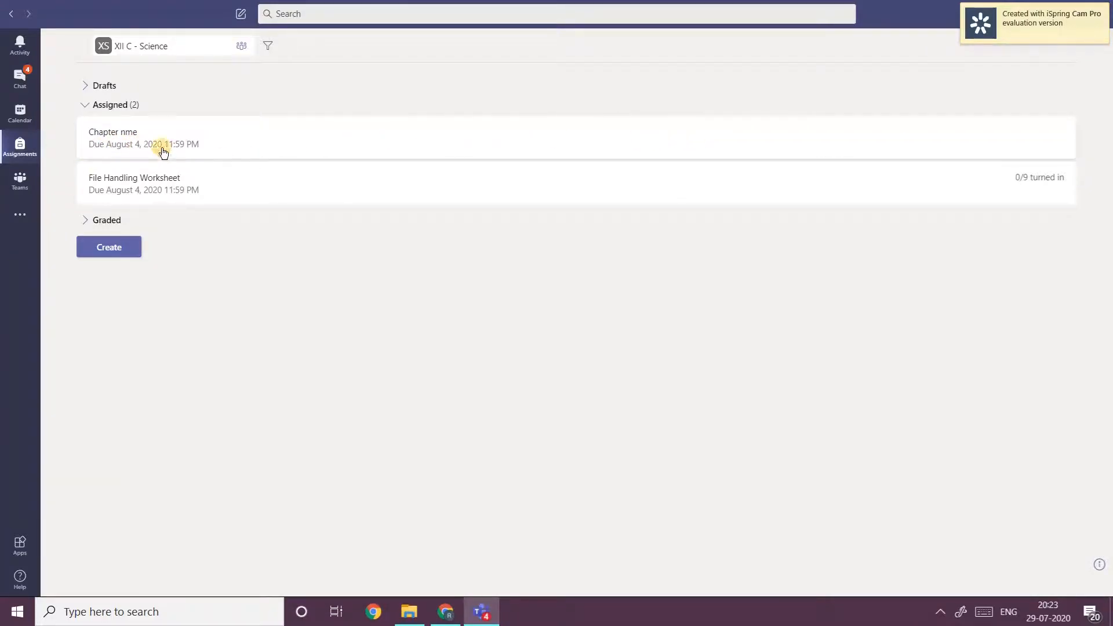
Review the grading list and student view of the "Chapter nme" assignment, and return to the class's assignment list
click(133, 146)
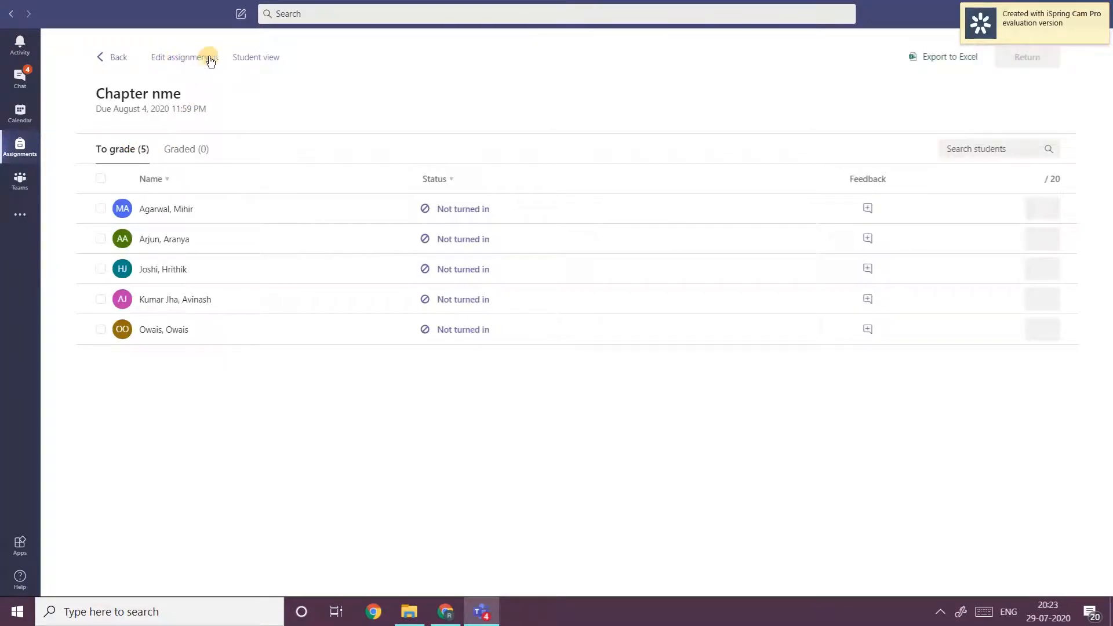
click(249, 57)
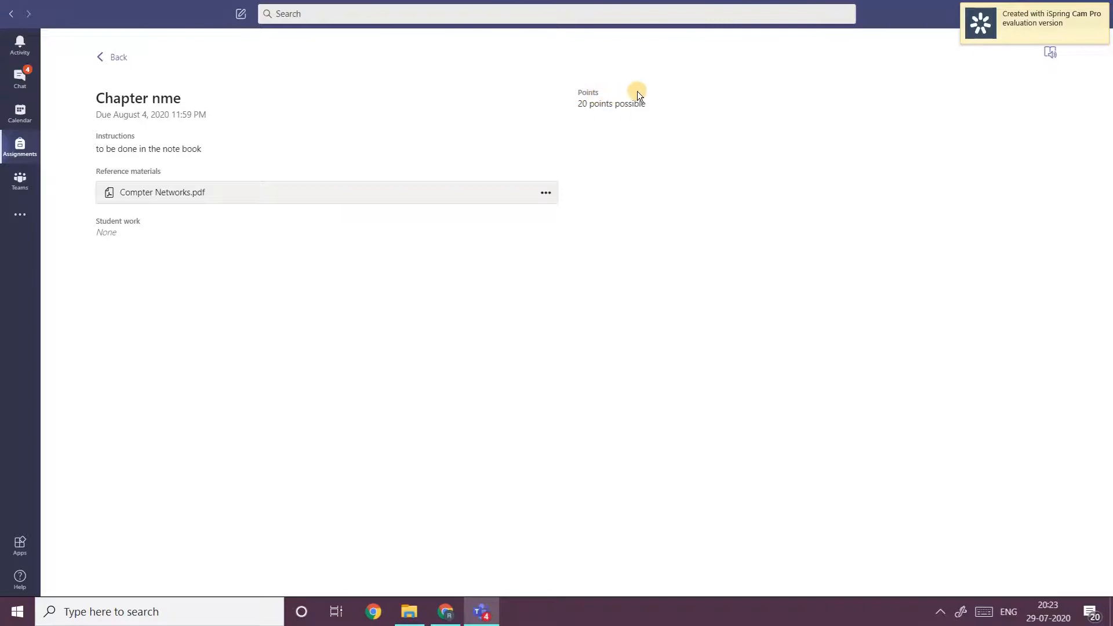
click(102, 58)
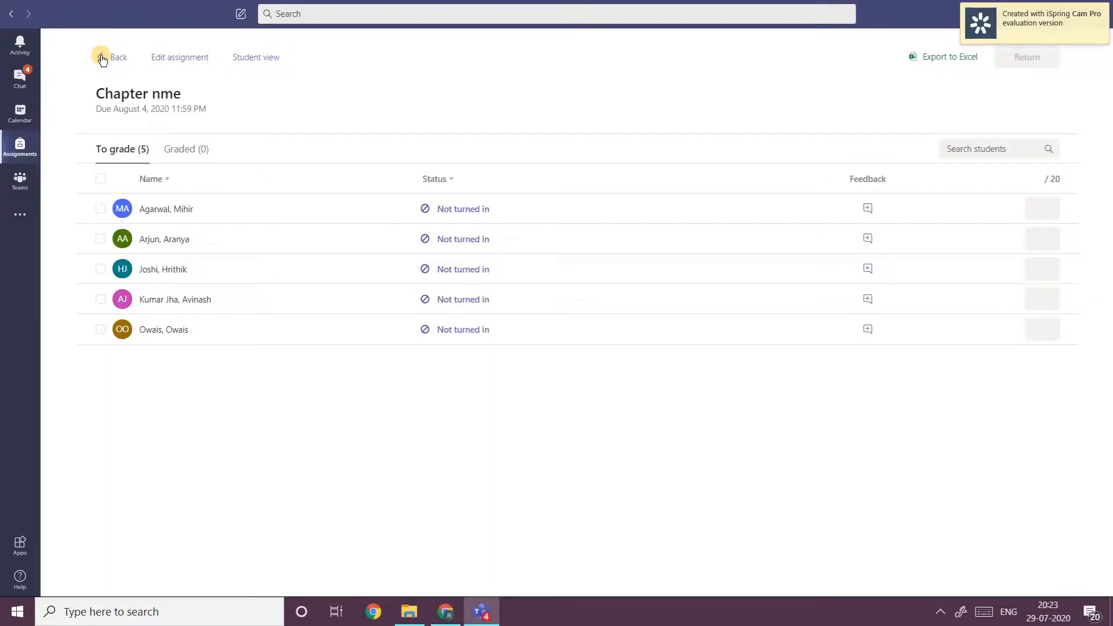
click(102, 58)
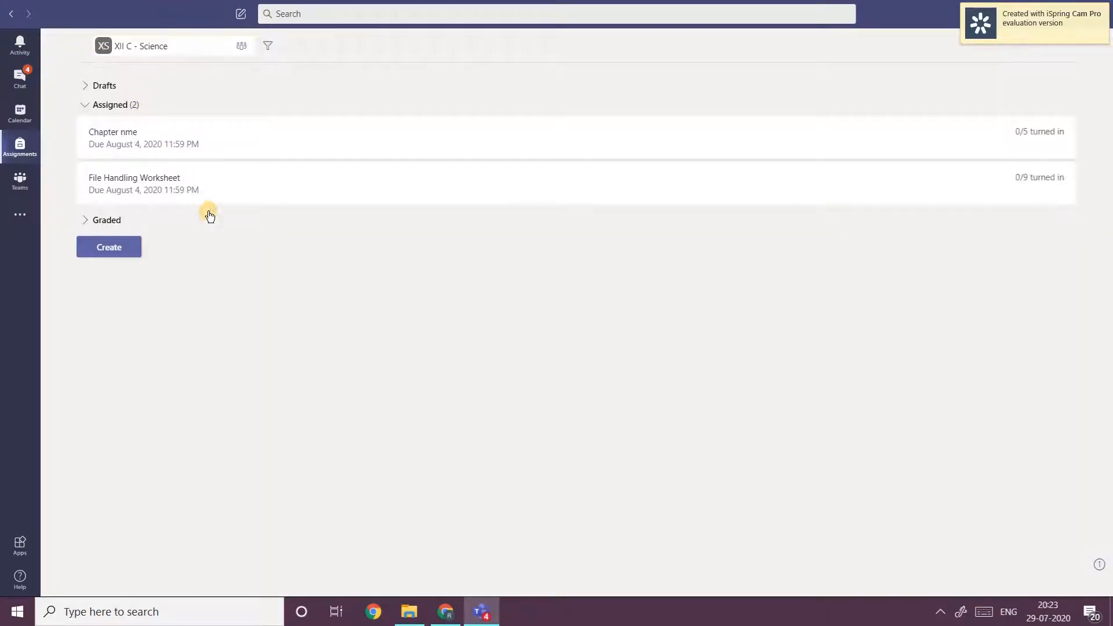
Open the viewed student submission in File Handling Worksheet and examine its feedback and the marked pages of the scanned PDF
click(107, 184)
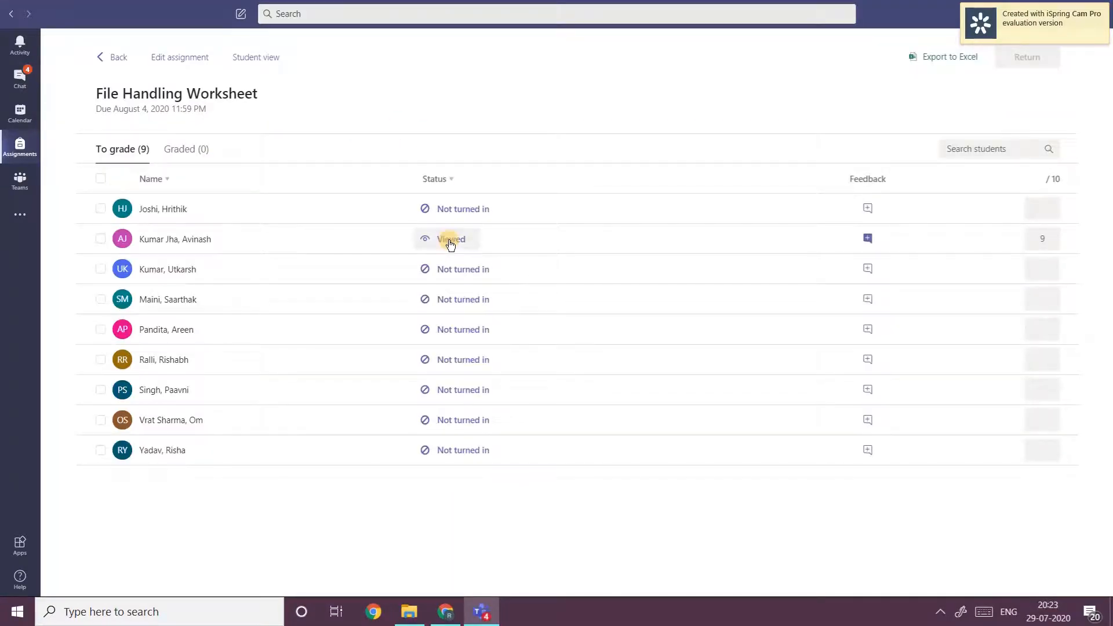
click(450, 243)
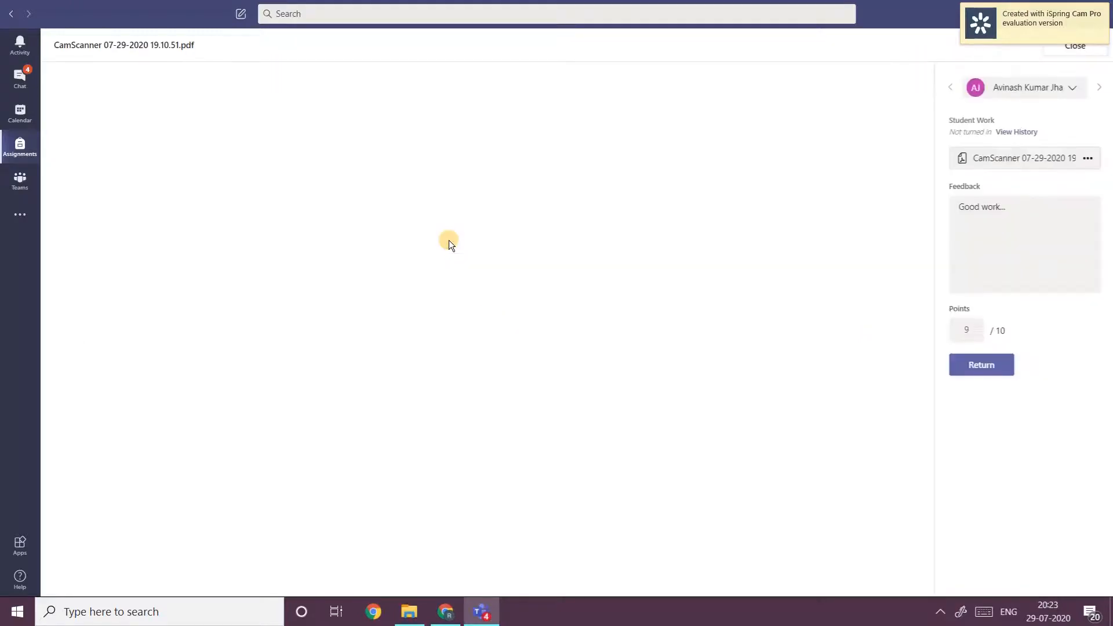
click(1039, 213)
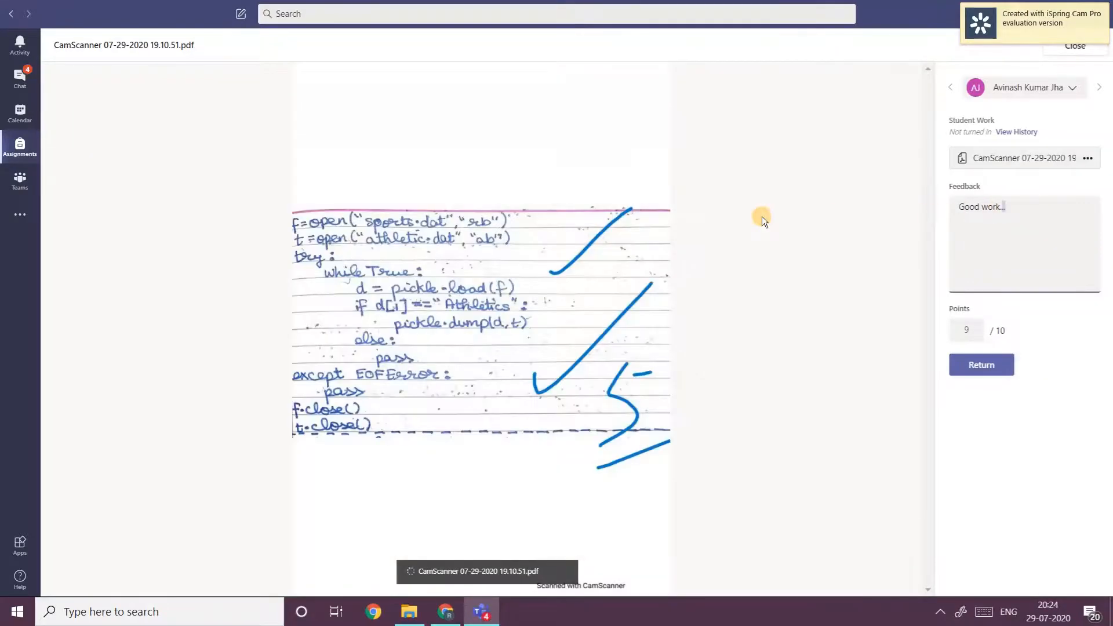
scroll(441, 180, down, 5)
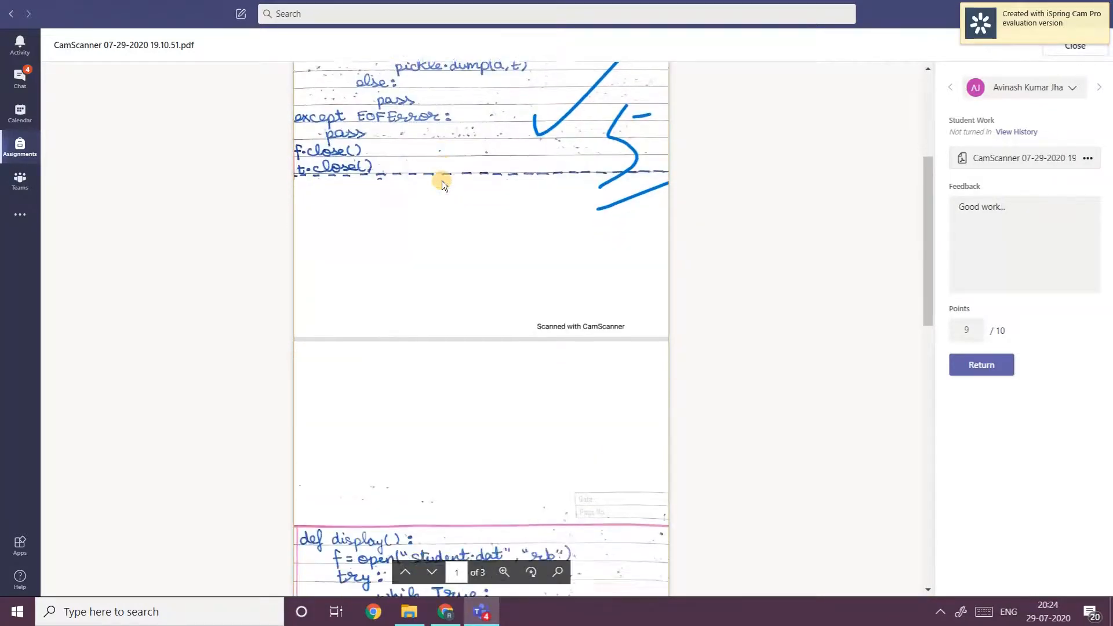
scroll(441, 179, down, 13)
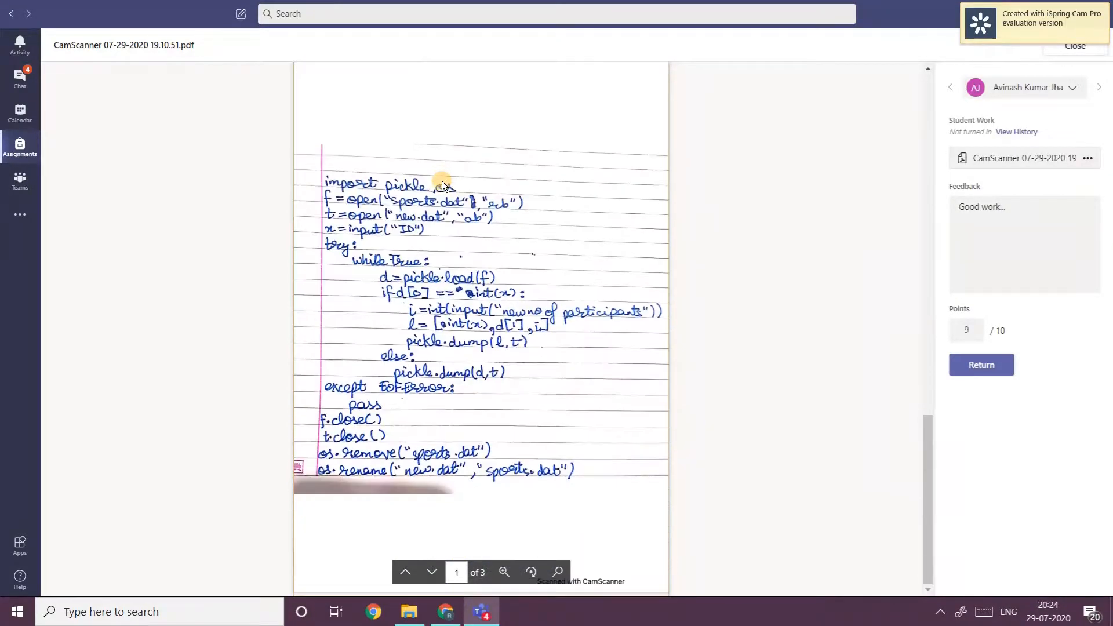
scroll(442, 181, up, 20)
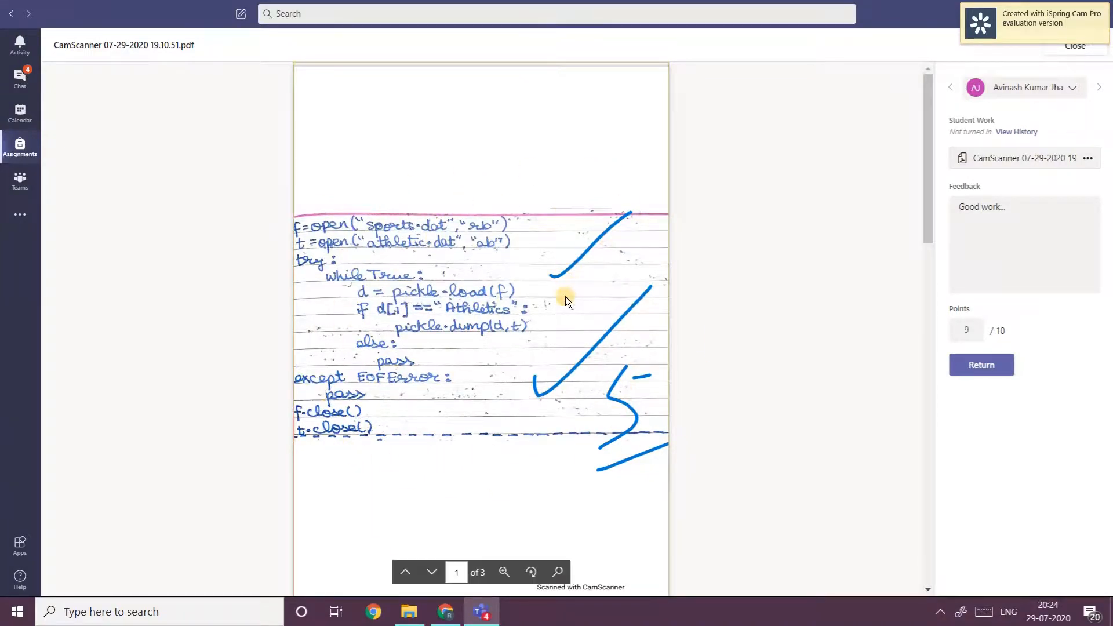
scroll(565, 297, down, 13)
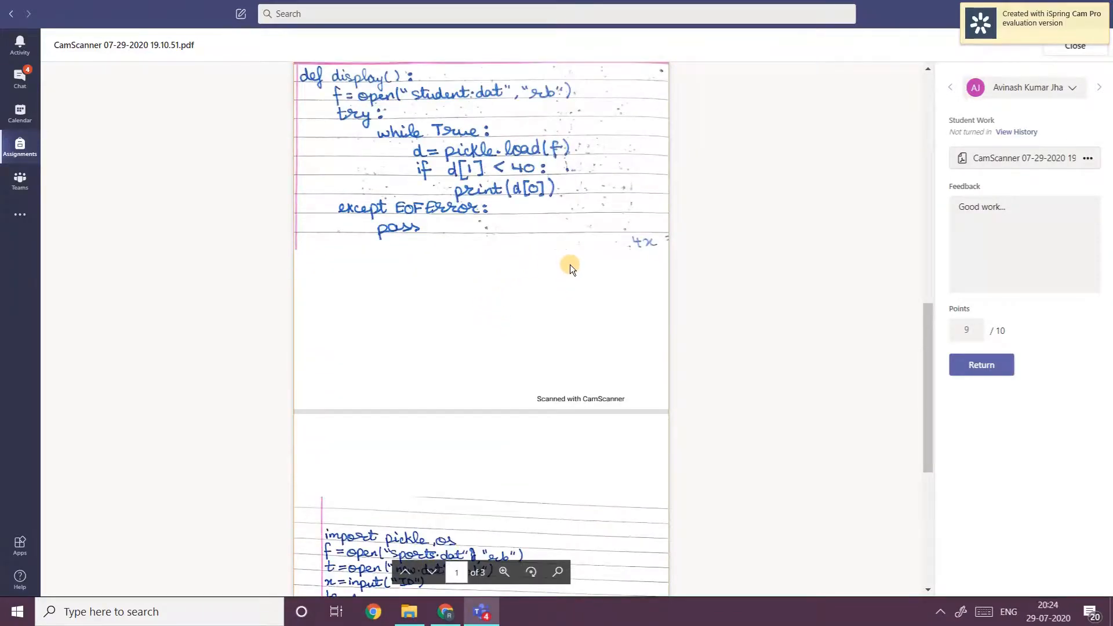
Check the remaining scanned pages, return the submission to the student with its feedback and points, and close it
scroll(569, 264, down, 6)
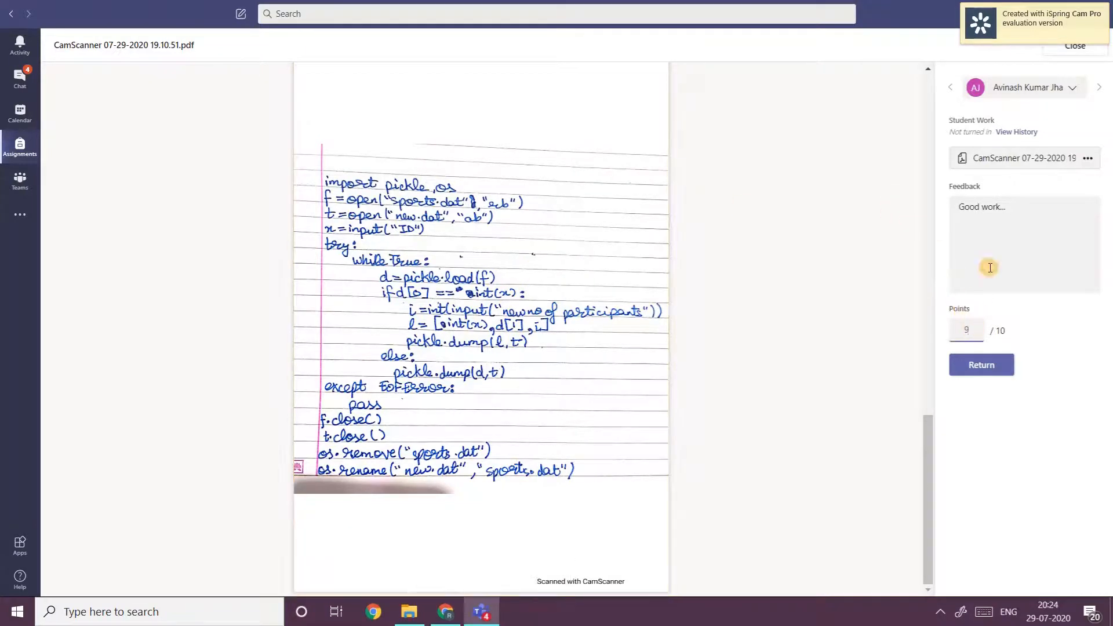
click(1013, 209)
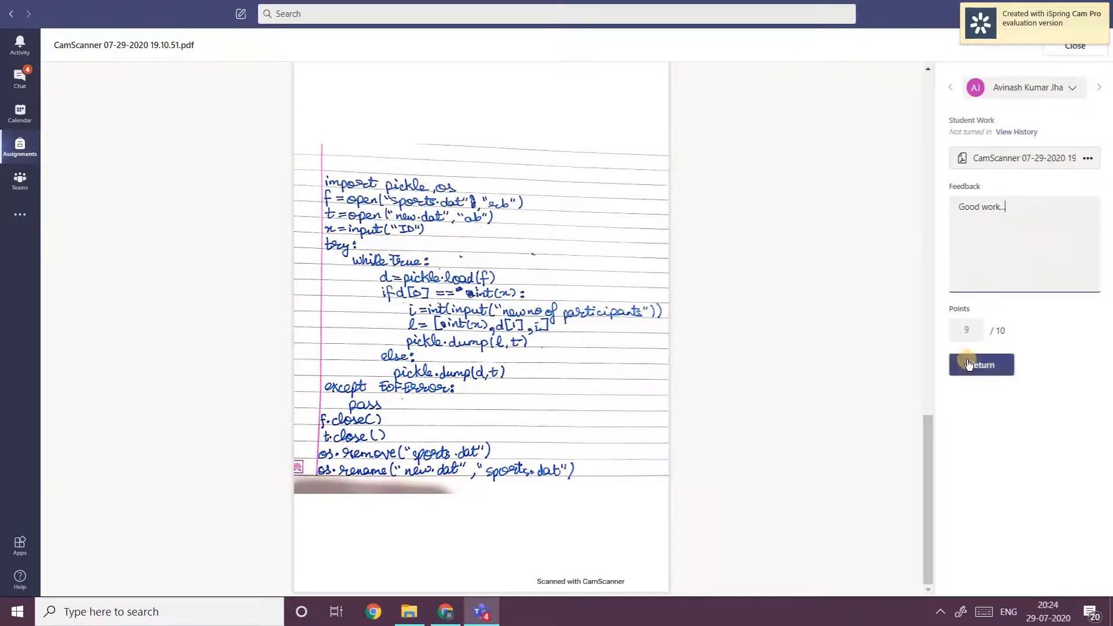
click(971, 329)
click(1001, 231)
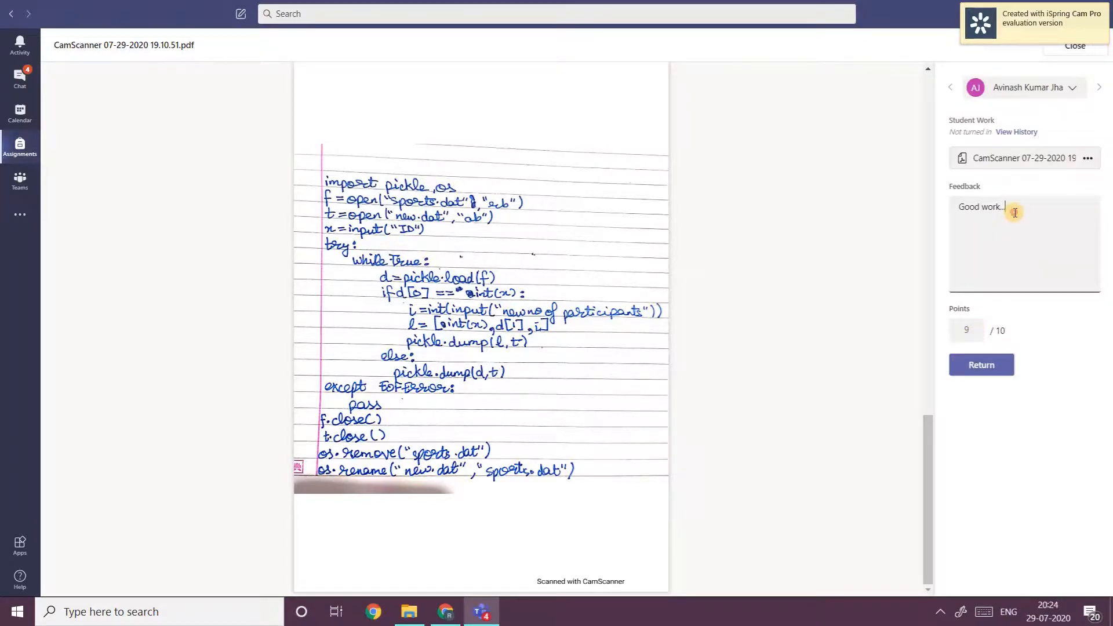
click(985, 366)
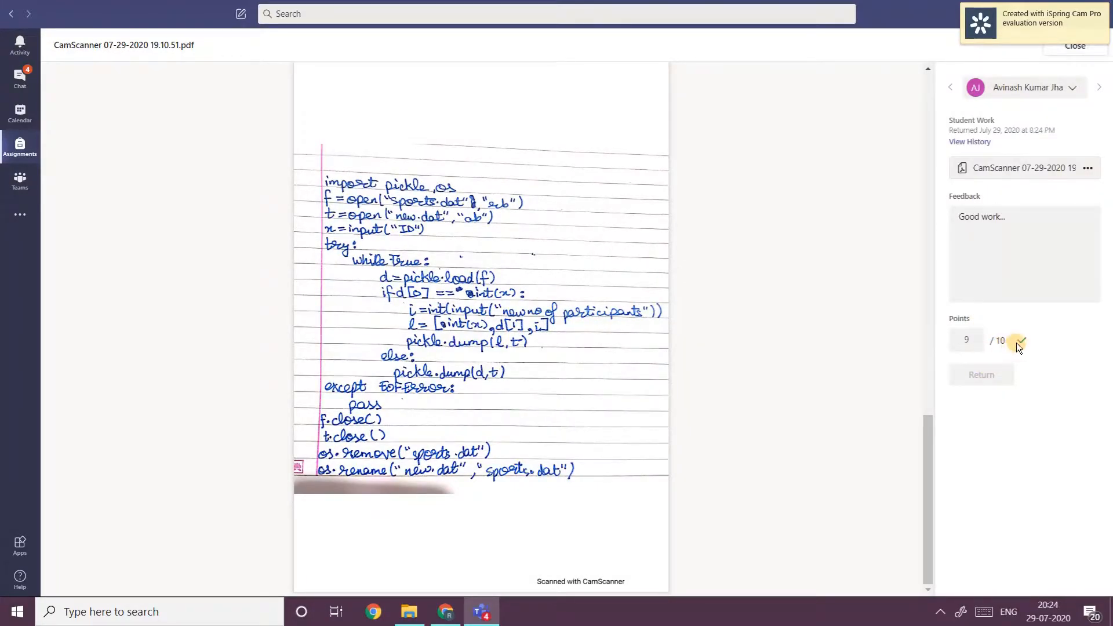
mouse_move(1022, 342)
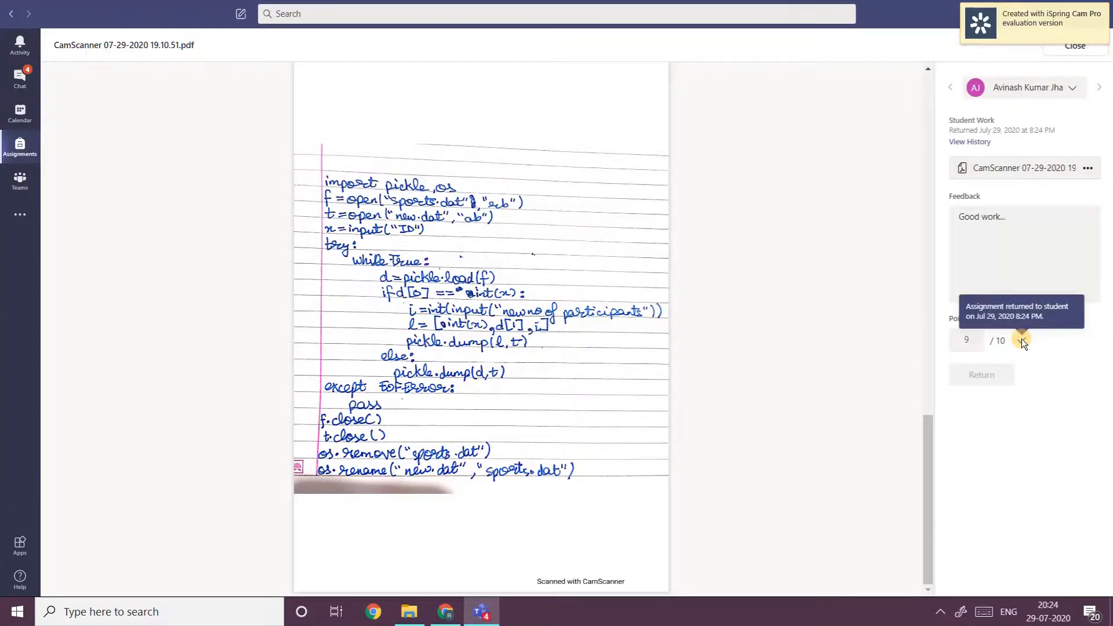
click(1057, 50)
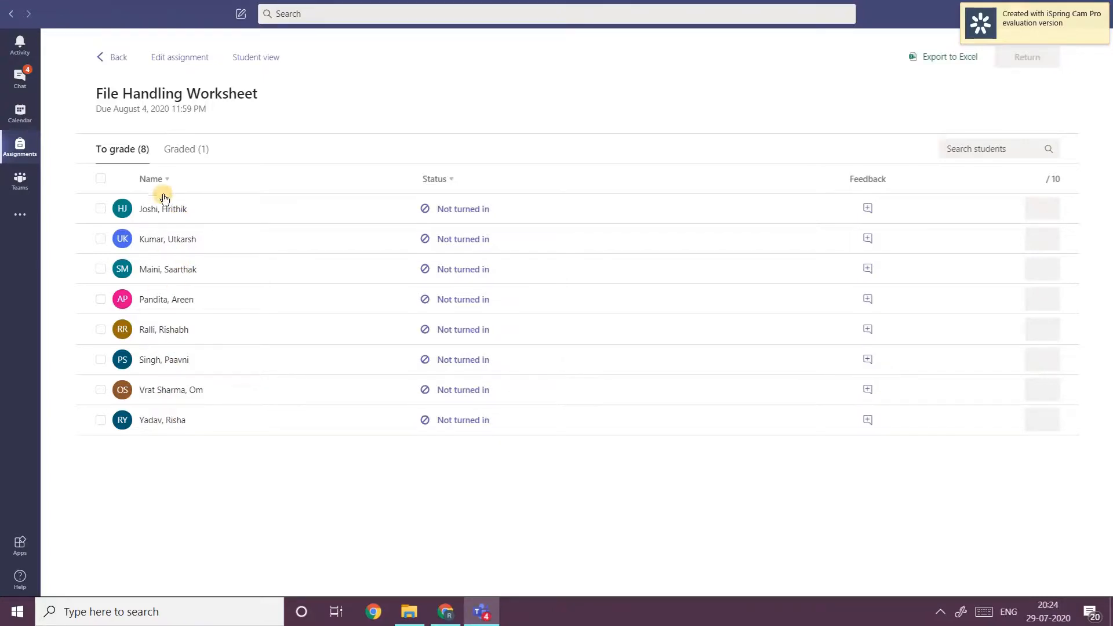
Show the graded students of File Handling Worksheet and export the grades to Excel
click(184, 151)
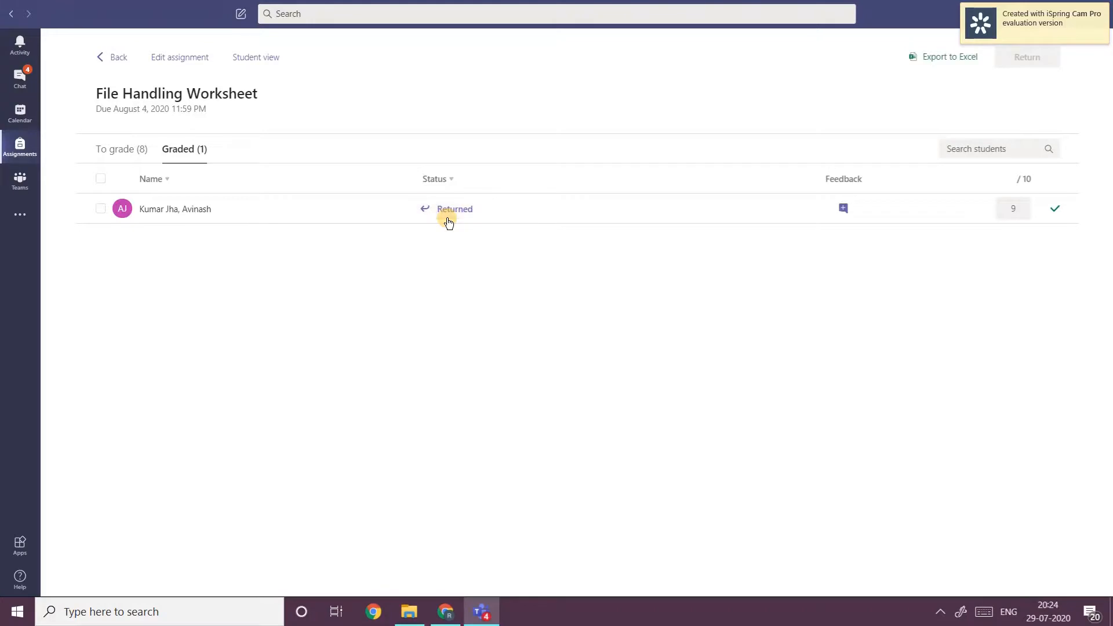
click(934, 58)
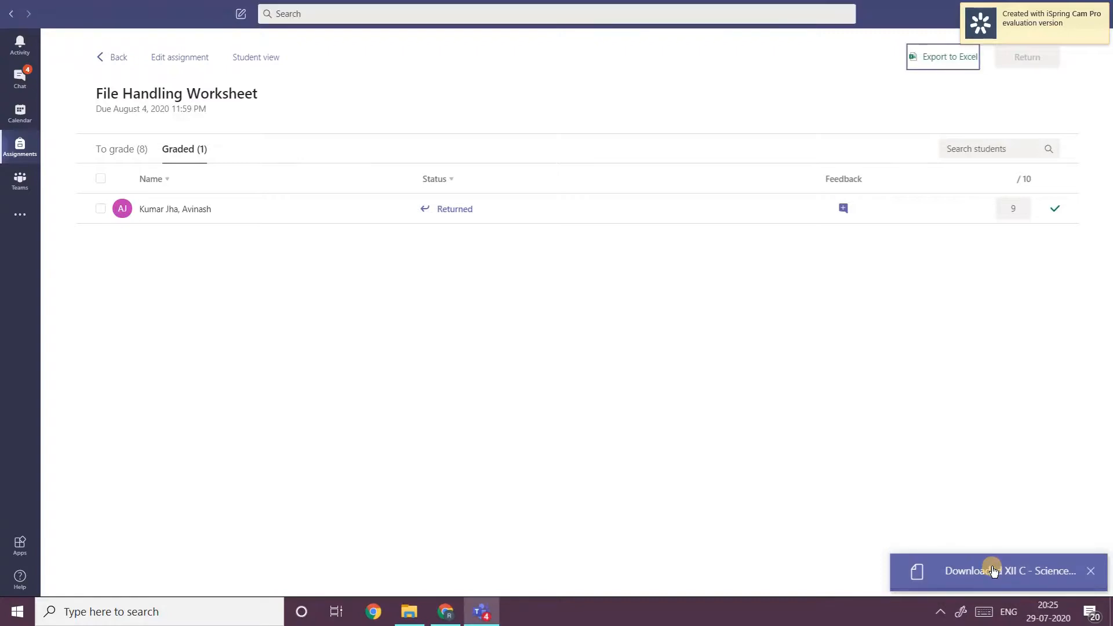
click(992, 568)
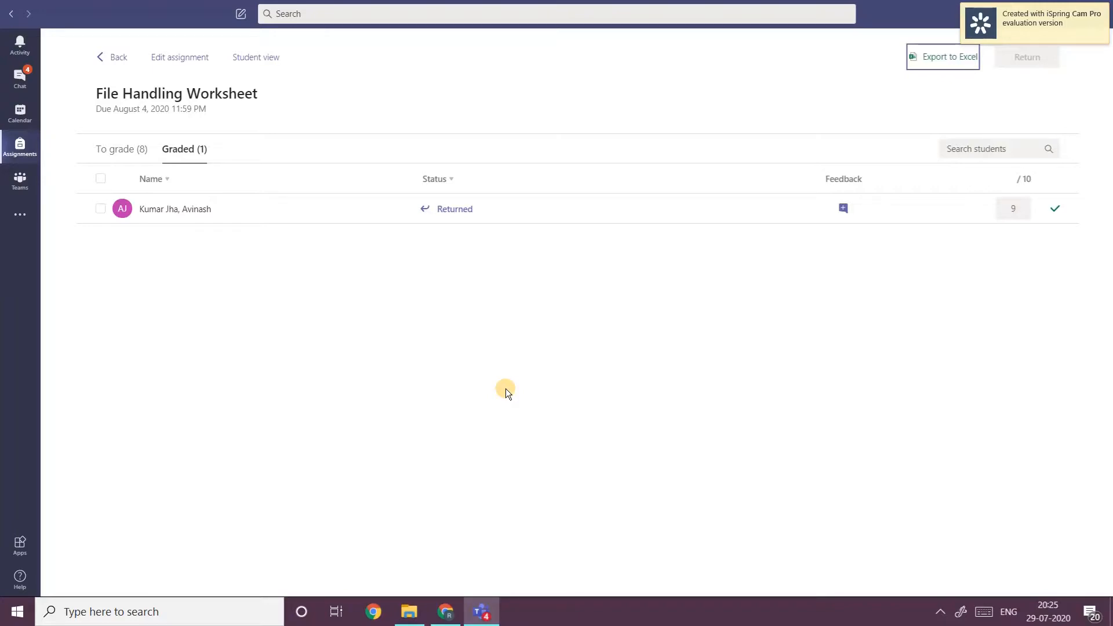
Switch to File Explorer and open the exported XII C - Science grades file from Downloads in a maximized Excel window
click(413, 608)
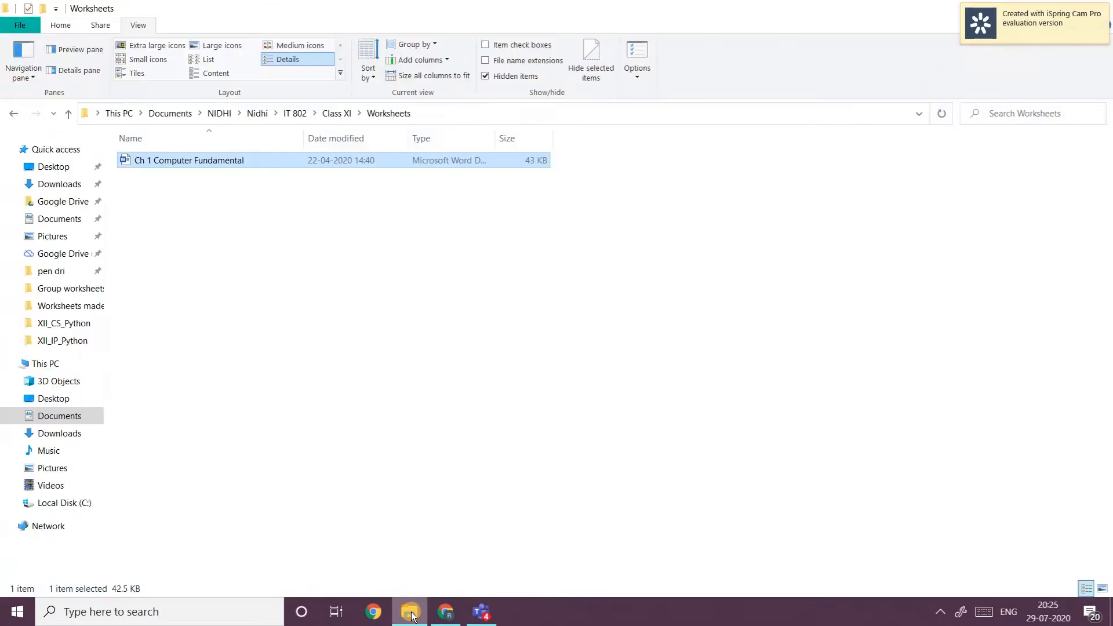
click(56, 192)
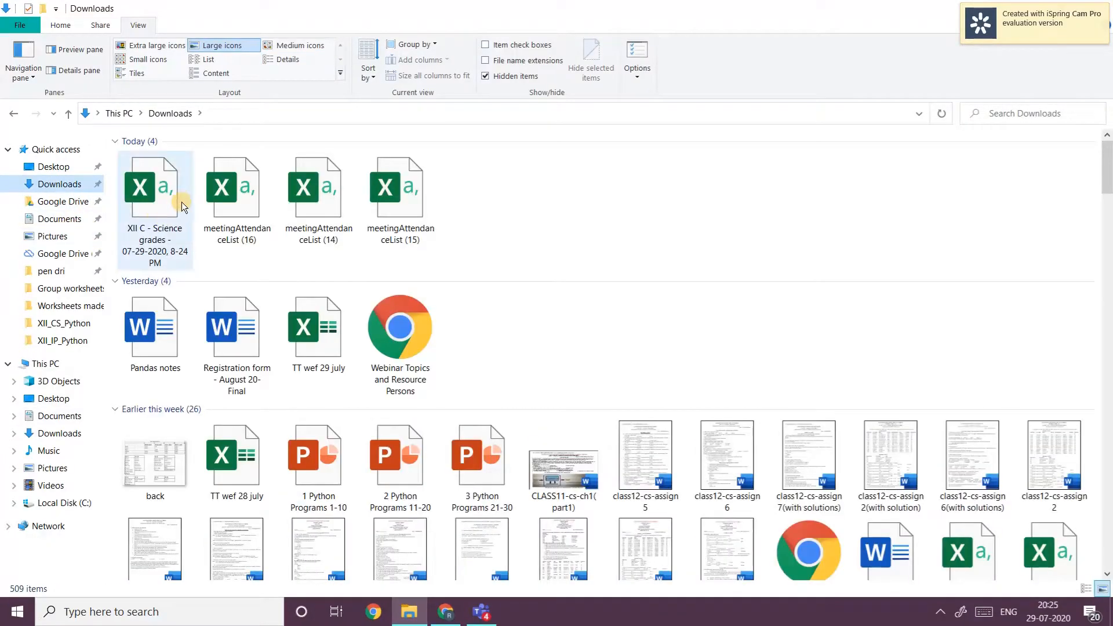
click(145, 209)
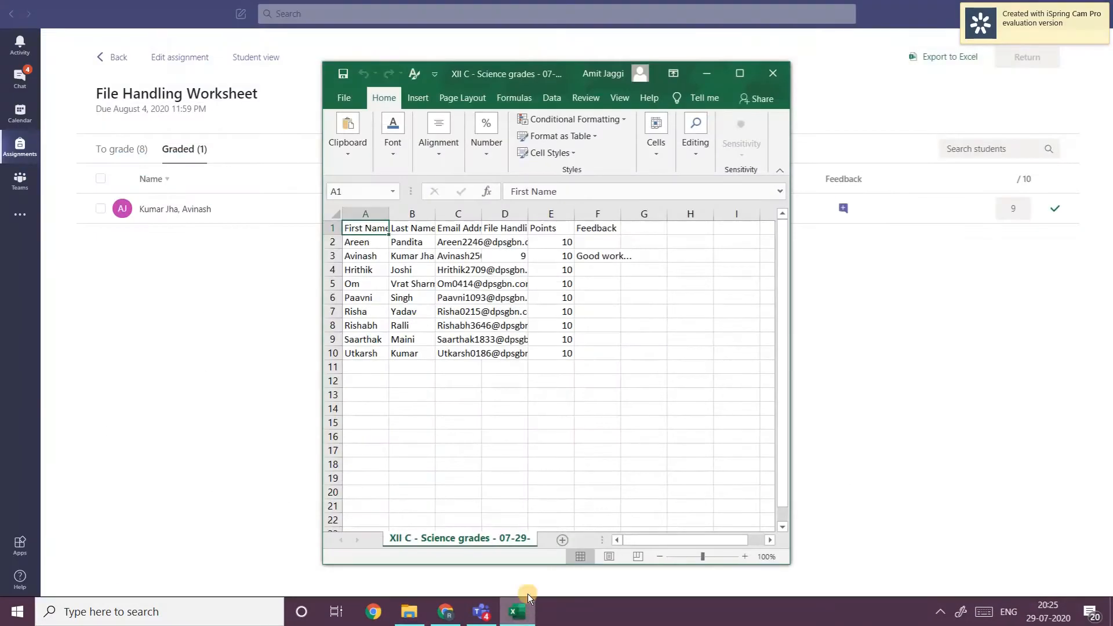
click(747, 76)
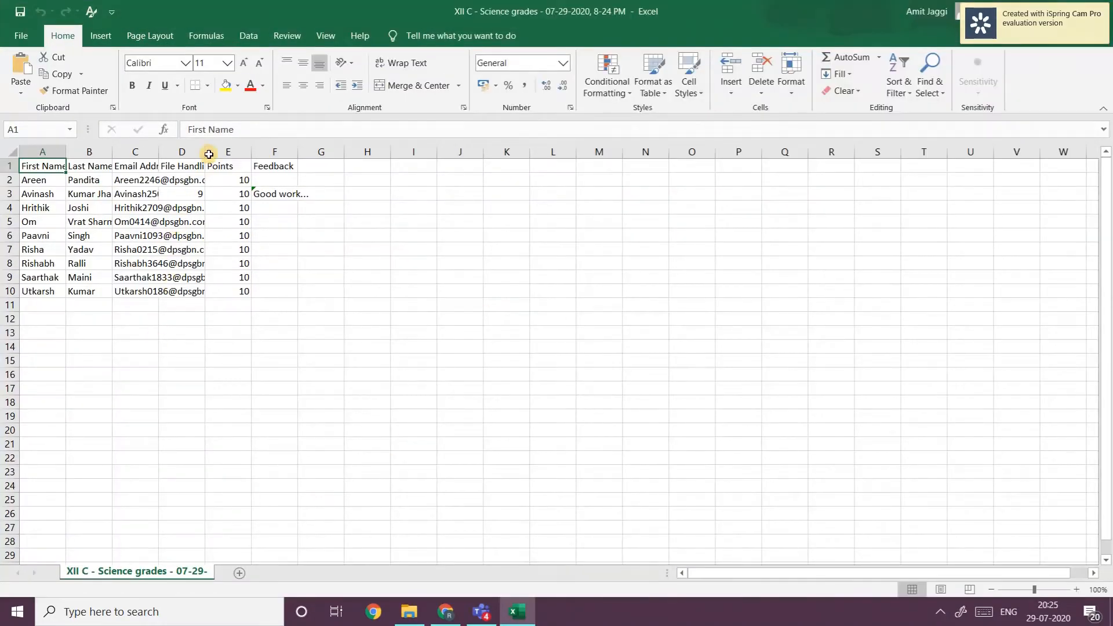
Widen the File Handling Worksheet, Email Address, Last Name and Feedback columns, and check the graded student's score and maximum points
drag(206, 150, 297, 150)
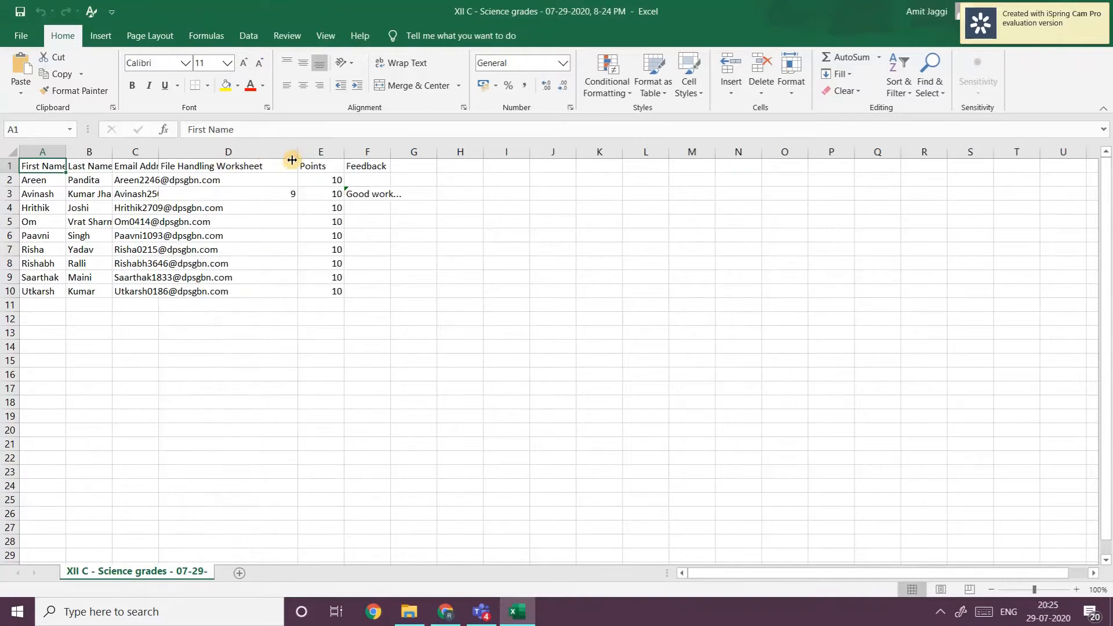
double_click(156, 150)
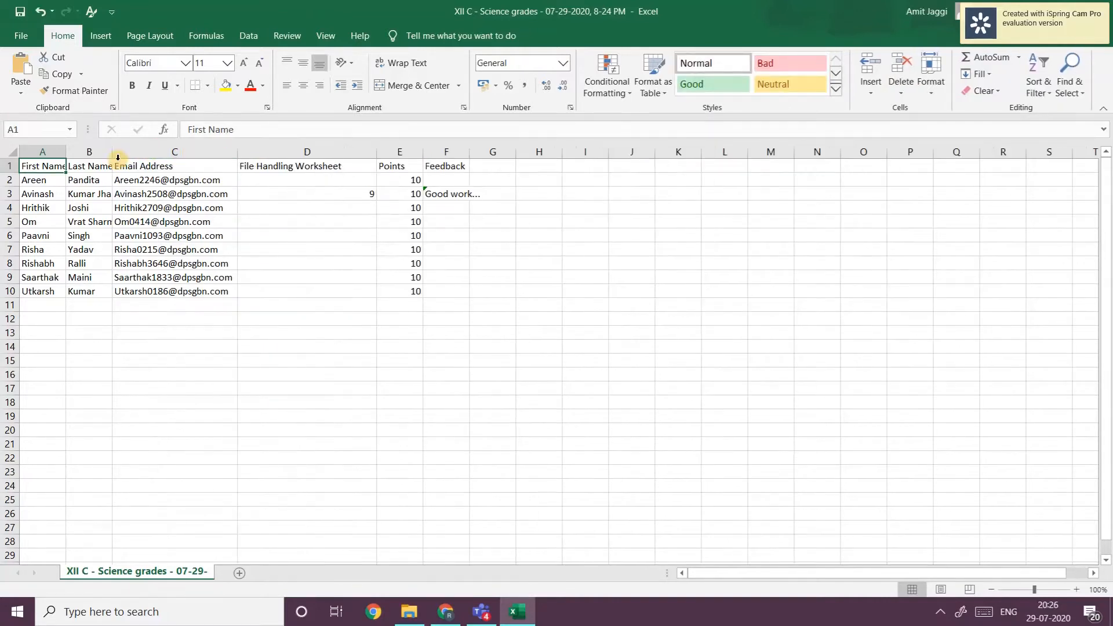
double_click(111, 152)
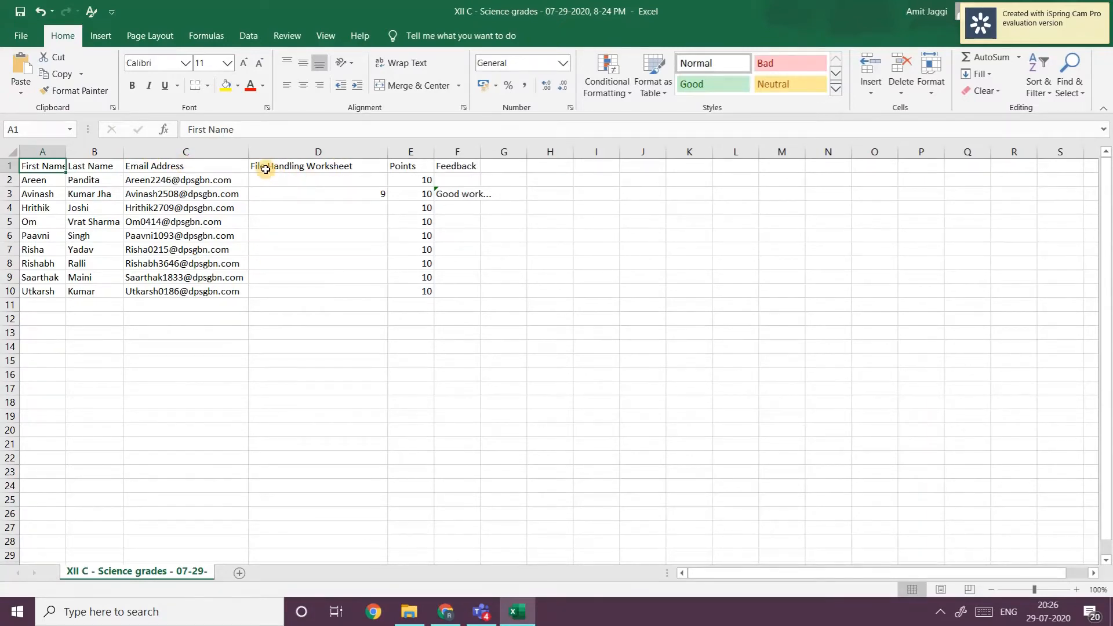
click(361, 193)
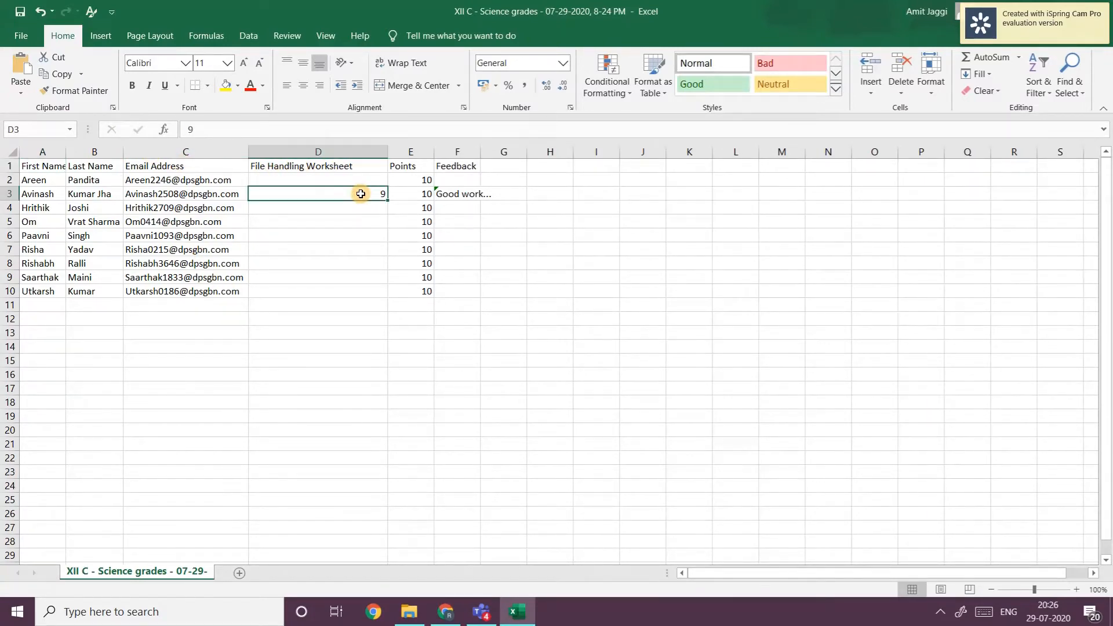
click(405, 193)
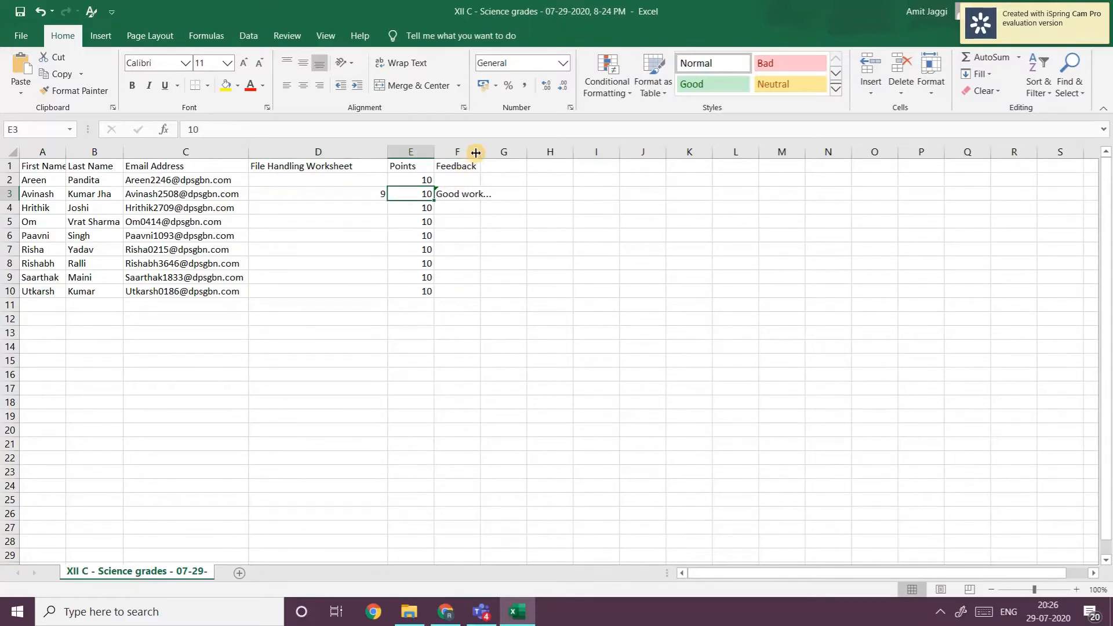
drag(480, 151, 536, 149)
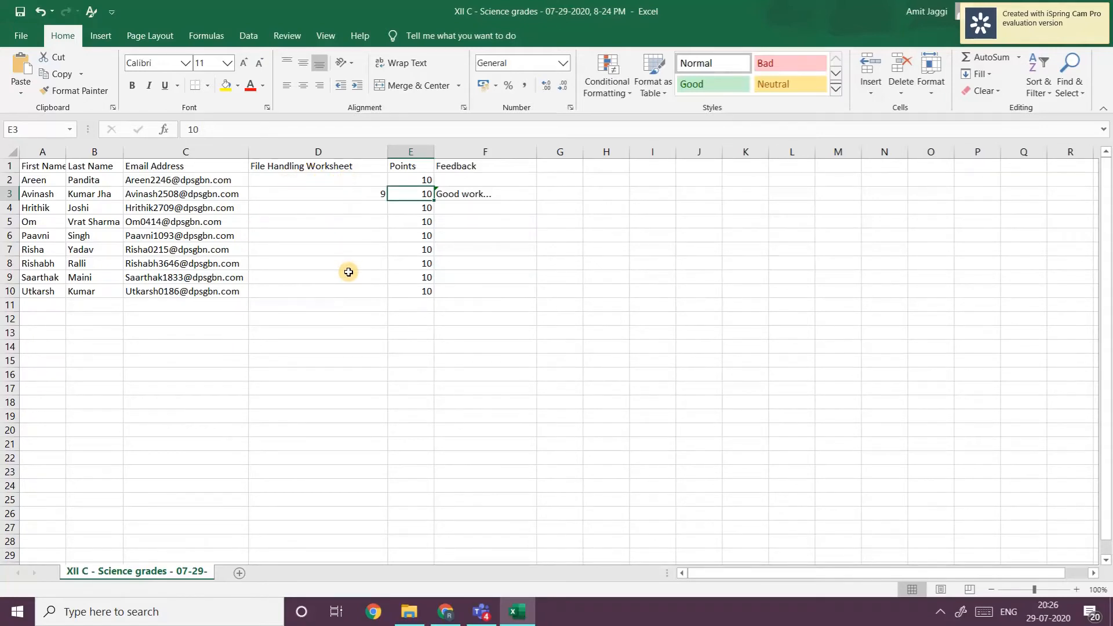
Select the File Handling Worksheet grade cells D2:D10 for review, and close the workbook without saving
click(330, 175)
drag(330, 175, 330, 296)
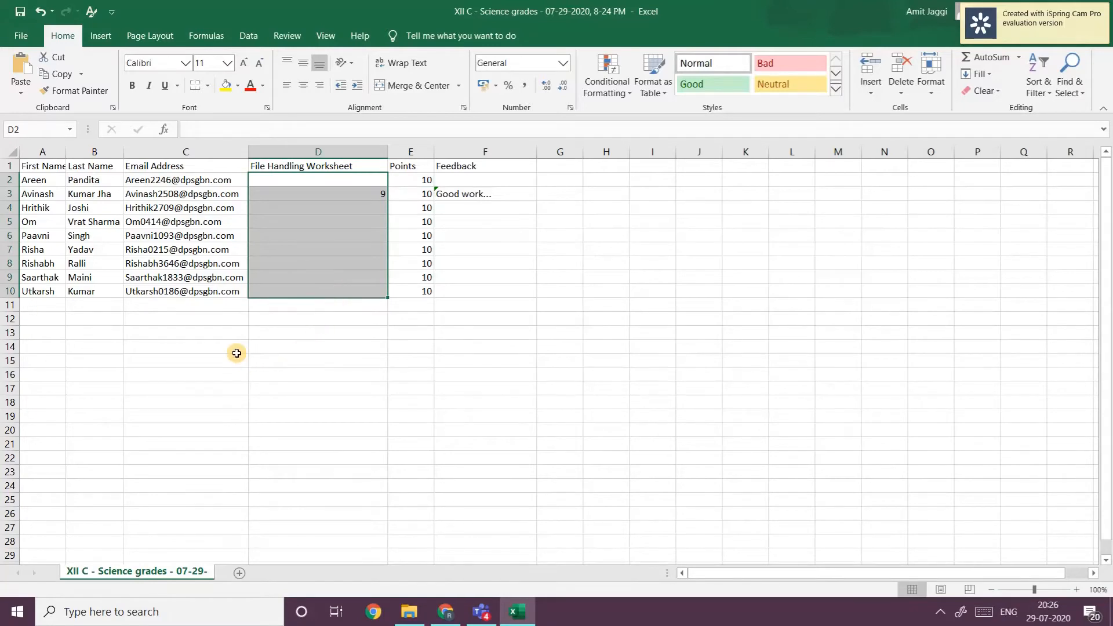
click(1104, 7)
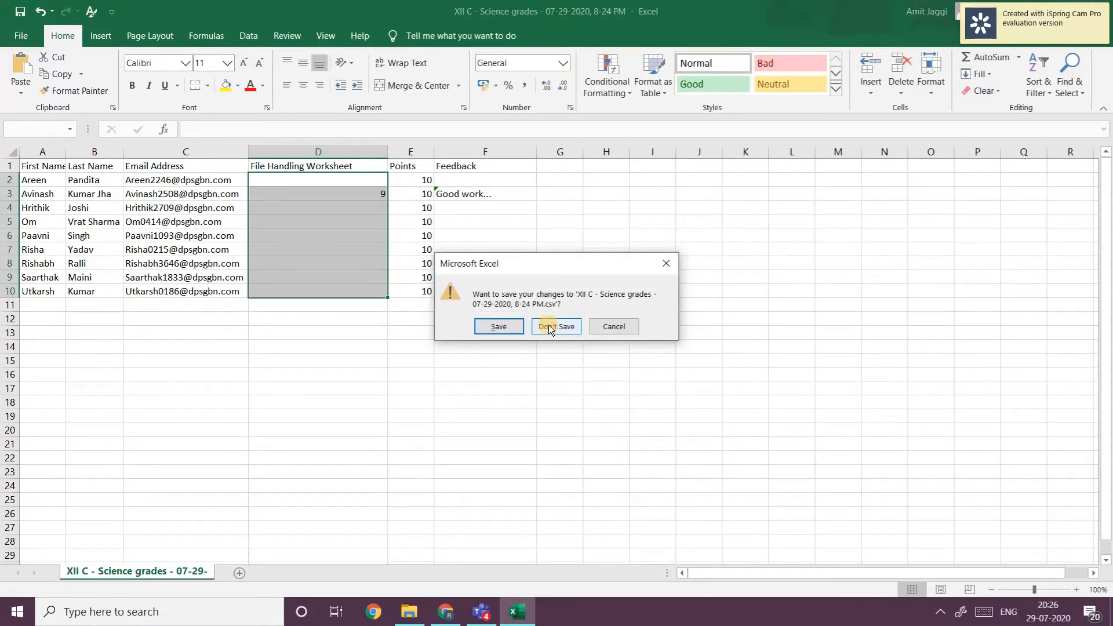
Switch back to Teams and show the File Handling Worksheet students still to grade
click(481, 612)
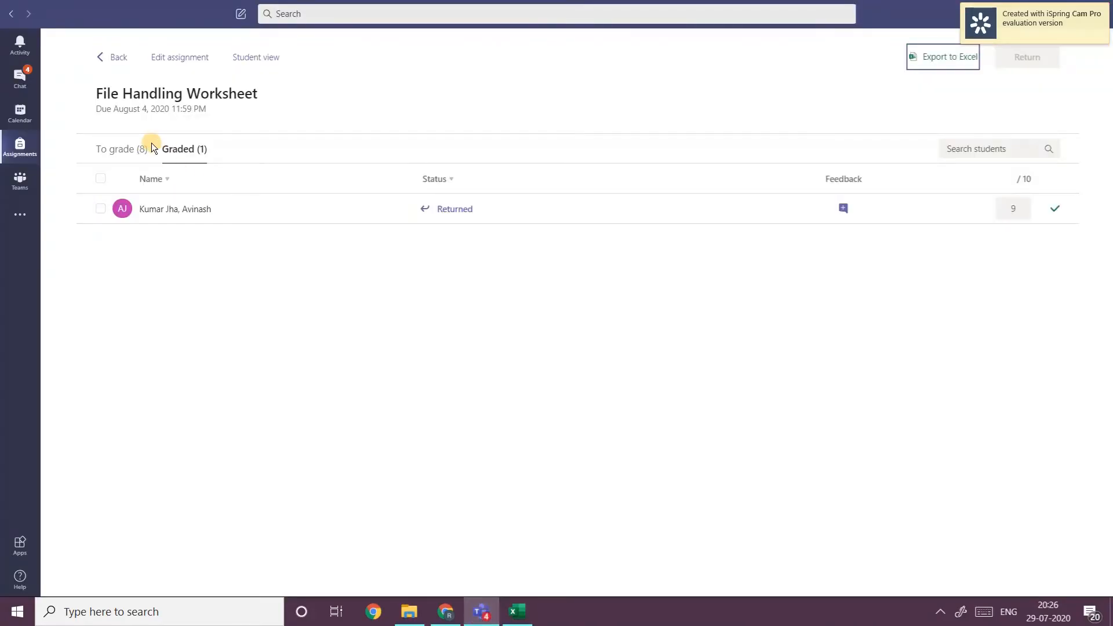
click(136, 149)
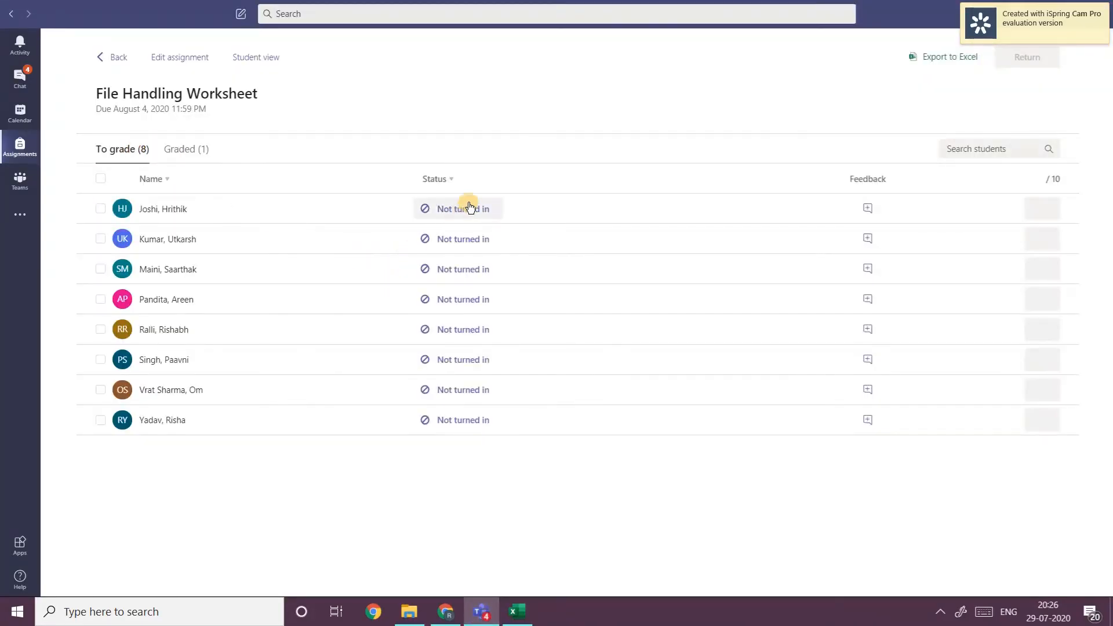